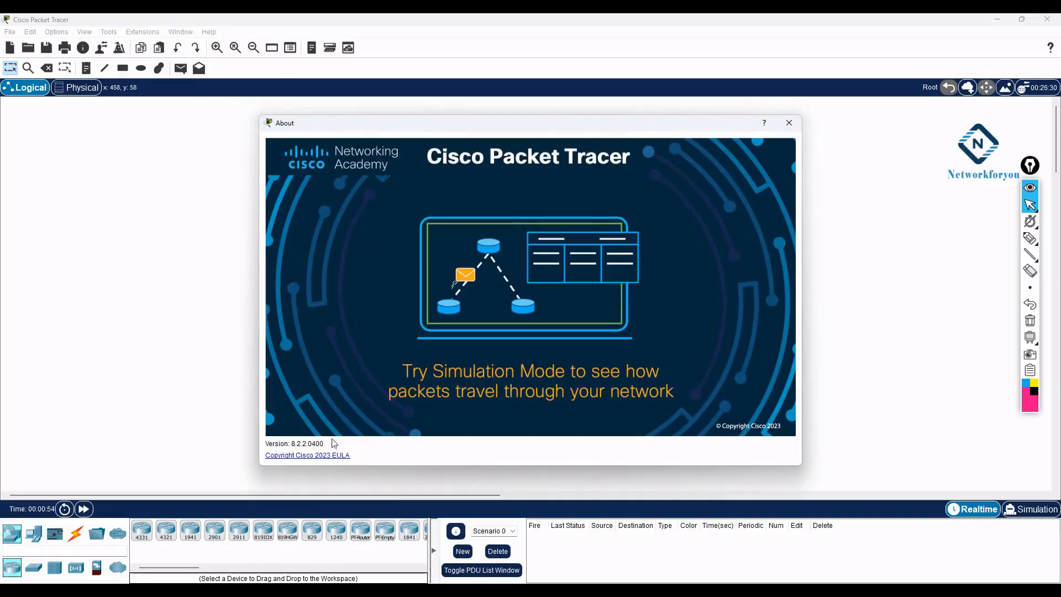
# - Dismiss the About window and place two 2811 routers side by side in the logical workspace
pyautogui.click(789, 123)
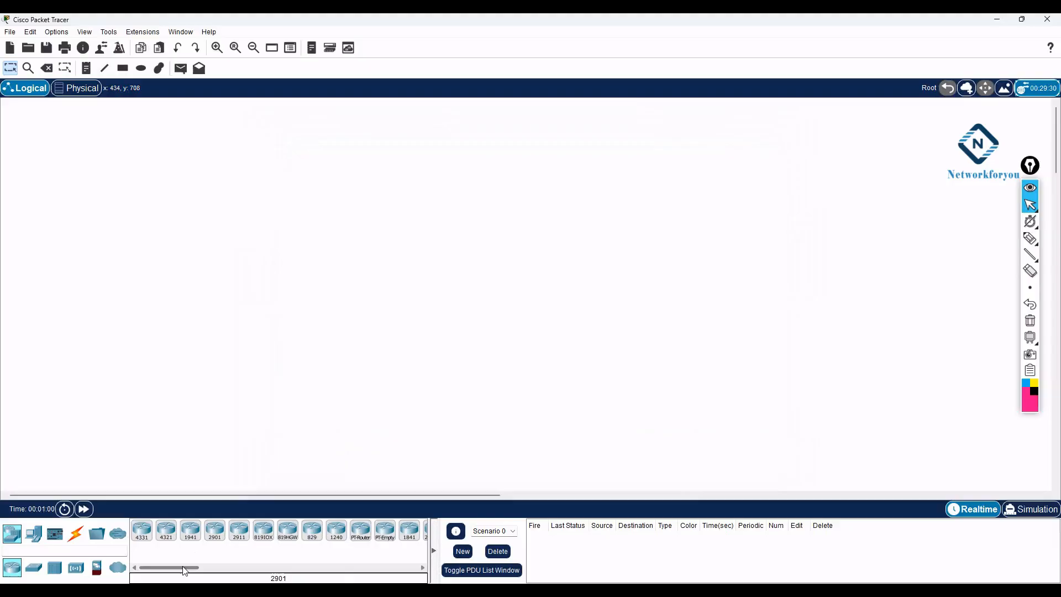
pyautogui.moveTo(185, 568); pyautogui.dragTo(223, 561)
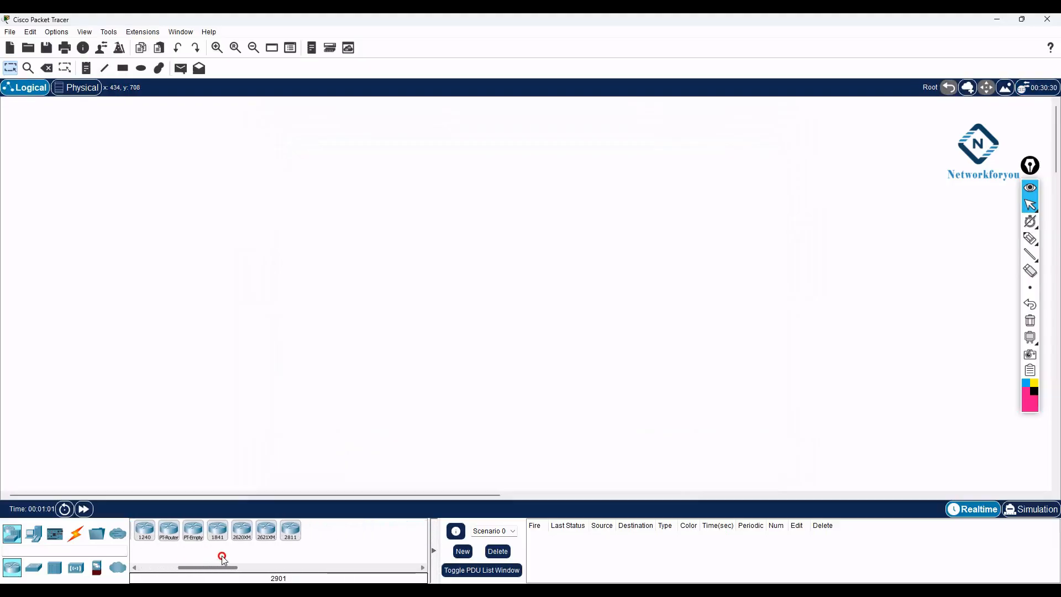
pyautogui.click(292, 531)
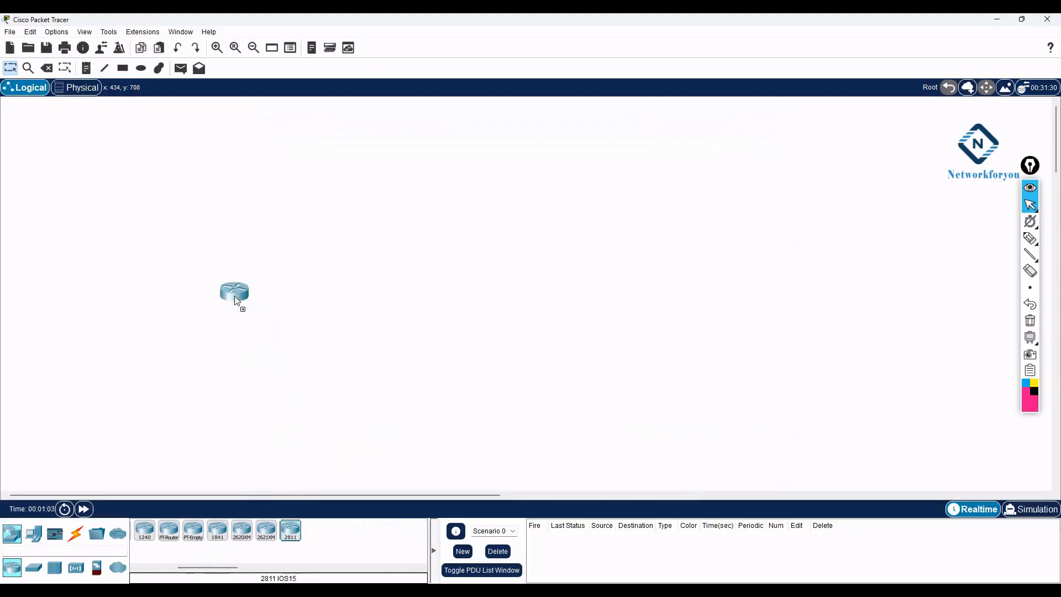
pyautogui.click(173, 185)
pyautogui.click(299, 530)
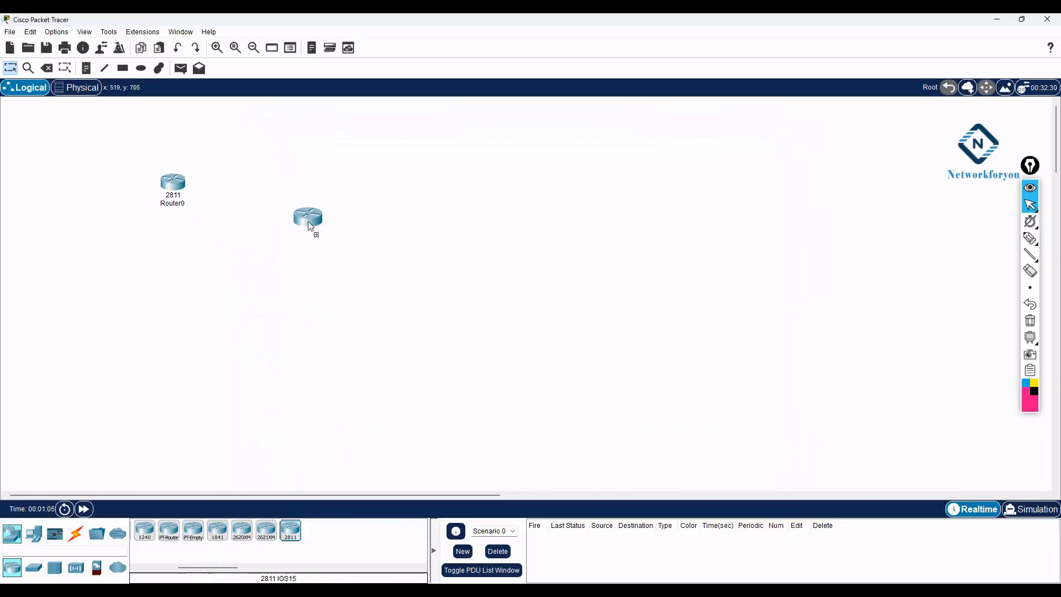
pyautogui.click(308, 183)
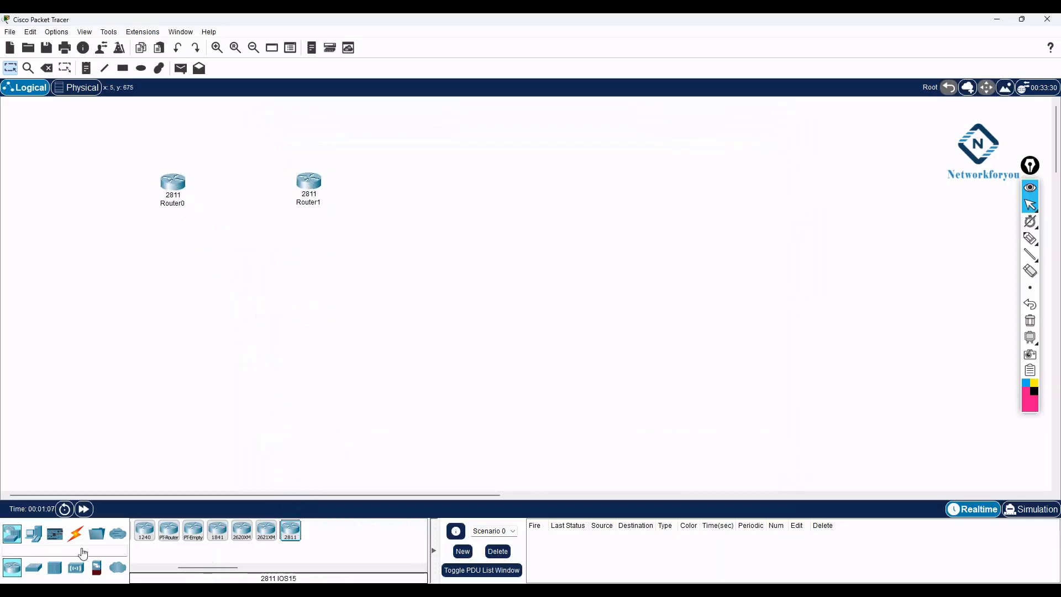
# - Connect Router0 to Router1 with an automatically chosen connection type
pyautogui.click(76, 534)
pyautogui.click(149, 533)
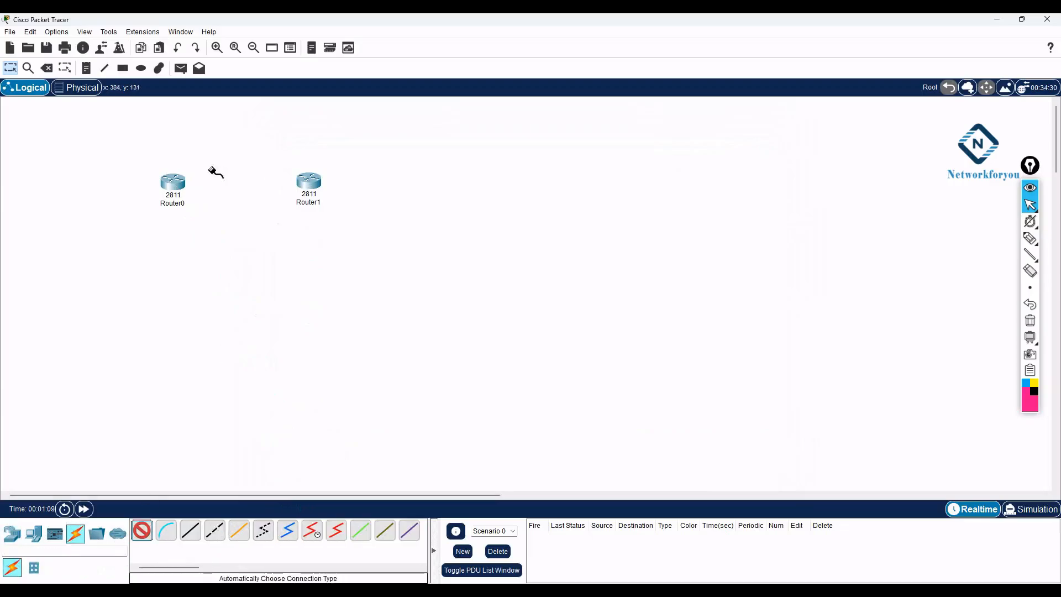
pyautogui.click(179, 182)
pyautogui.click(304, 188)
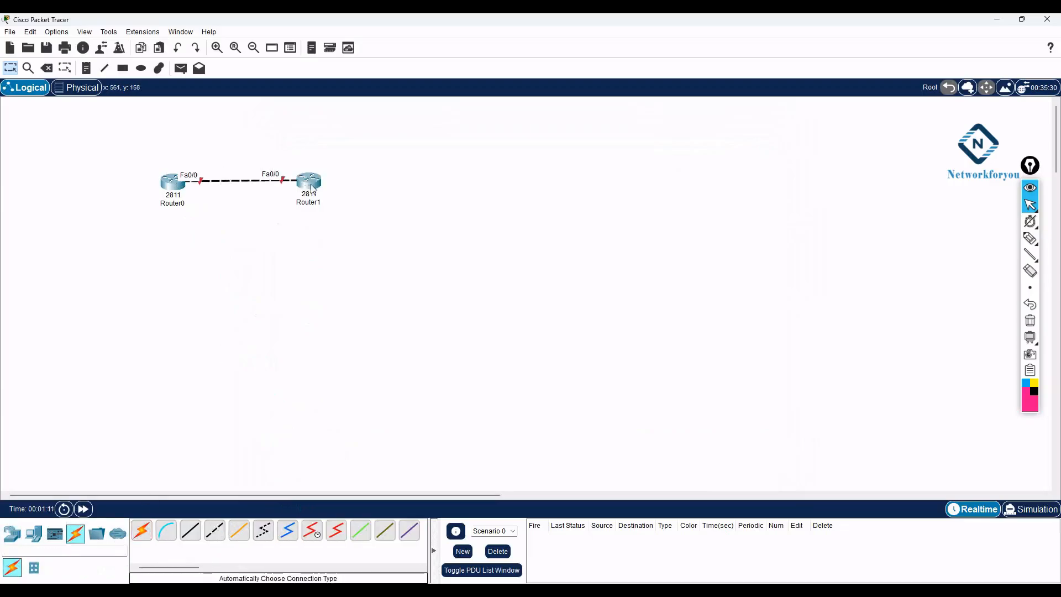
# - Move both connected routers together to the upper-left area of the logical workspace
pyautogui.moveTo(308, 184); pyautogui.dragTo(318, 183)
pyautogui.click(216, 48)
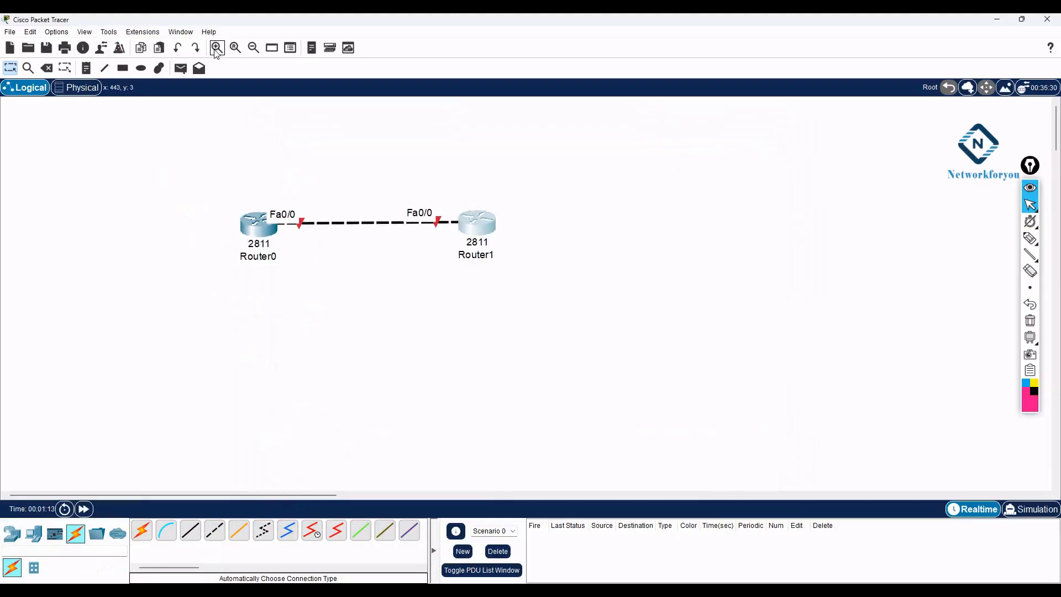
pyautogui.moveTo(187, 168); pyautogui.dragTo(514, 323)
pyautogui.moveTo(487, 254); pyautogui.dragTo(292, 180)
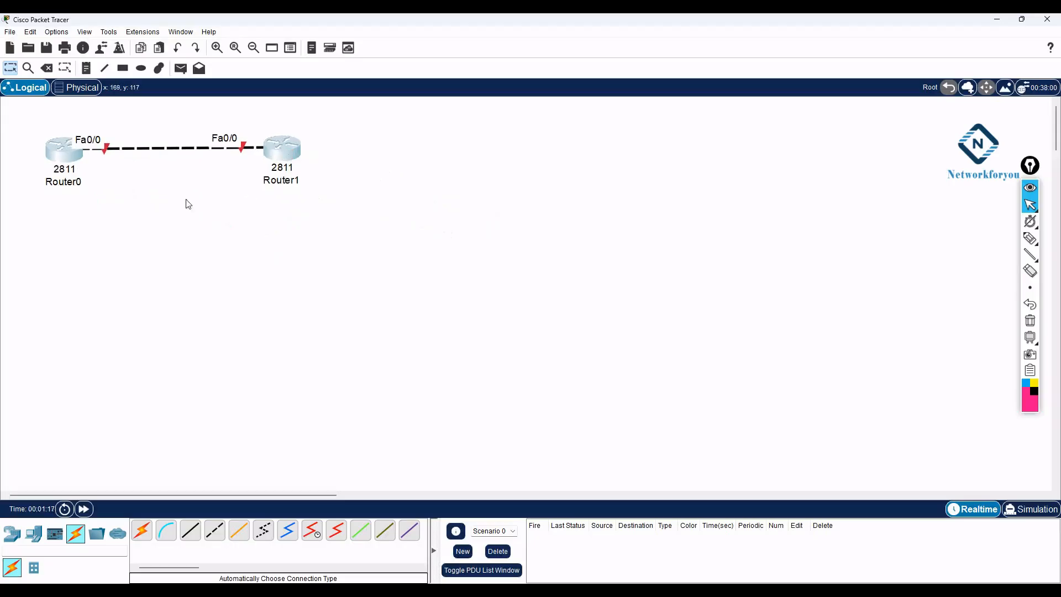
# - Rename Router0 as R1 and Router1 as R2
pyautogui.click(72, 185)
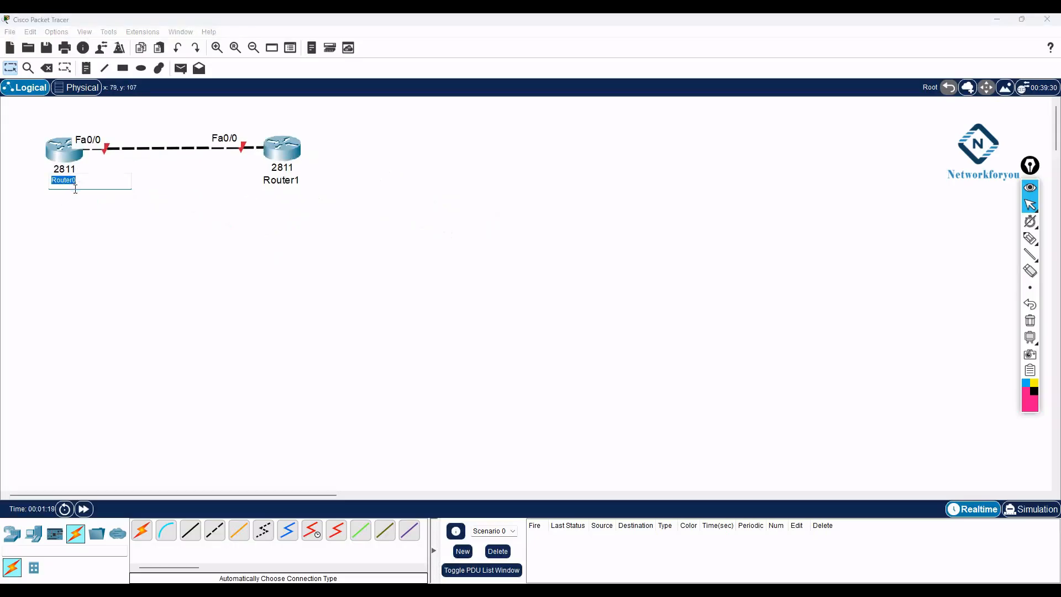
pyautogui.write('R1')
pyautogui.press('Return')
pyautogui.click(289, 180)
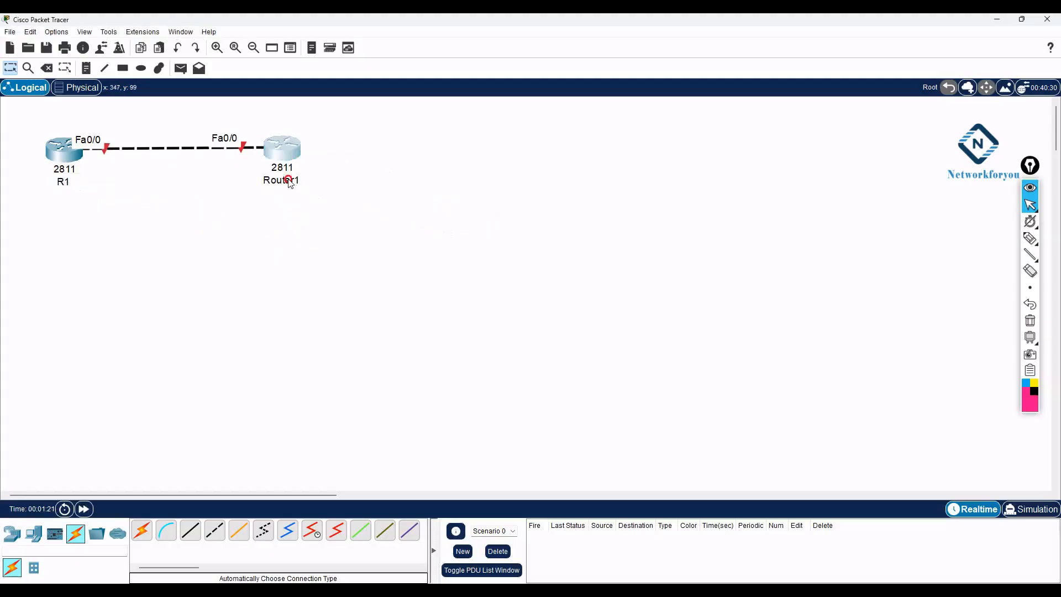
pyautogui.write('R2')
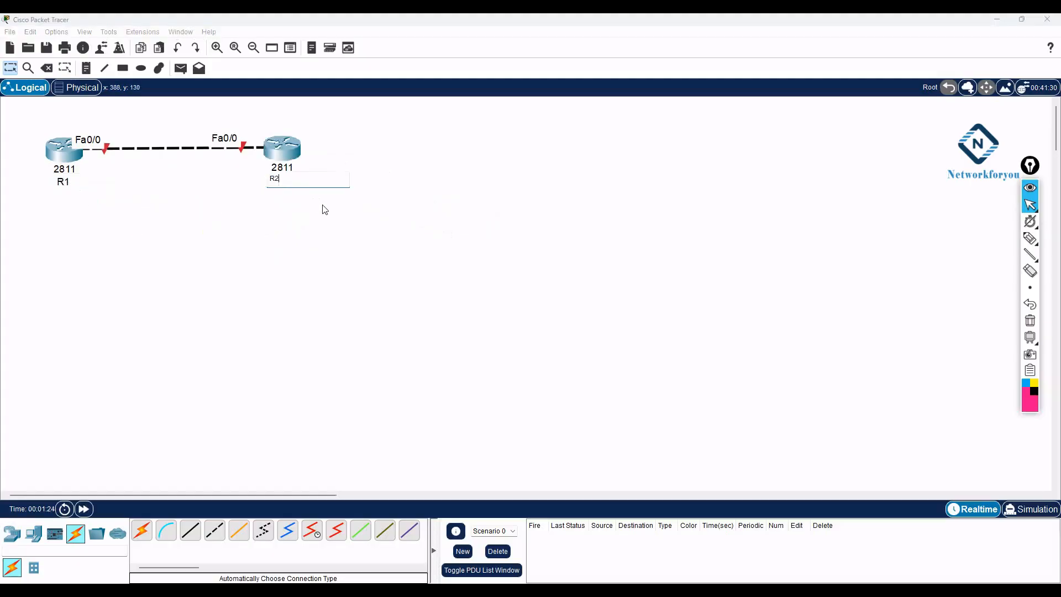
pyautogui.press('Return')
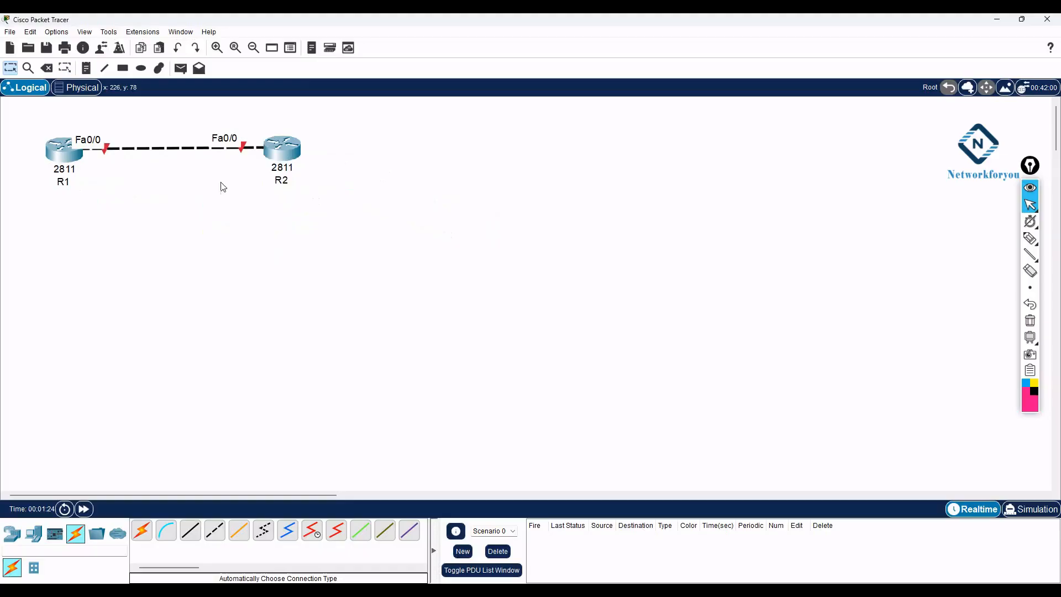
# - Add the note 192.168.12.0/24 below the link between R1 and R2
pyautogui.click(86, 67)
pyautogui.click(124, 166)
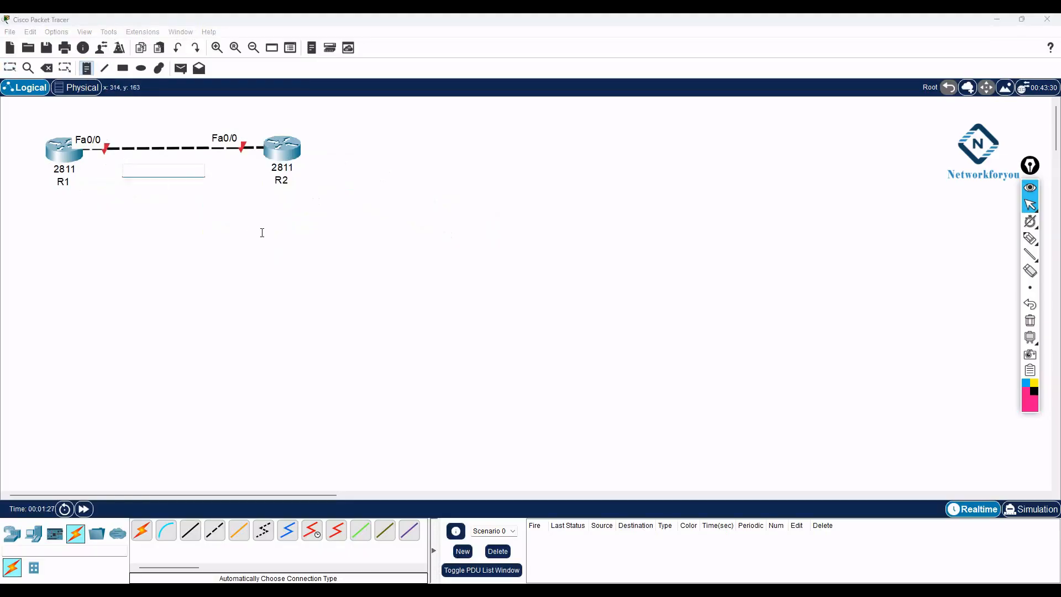
pyautogui.write('192.168.12.0/')
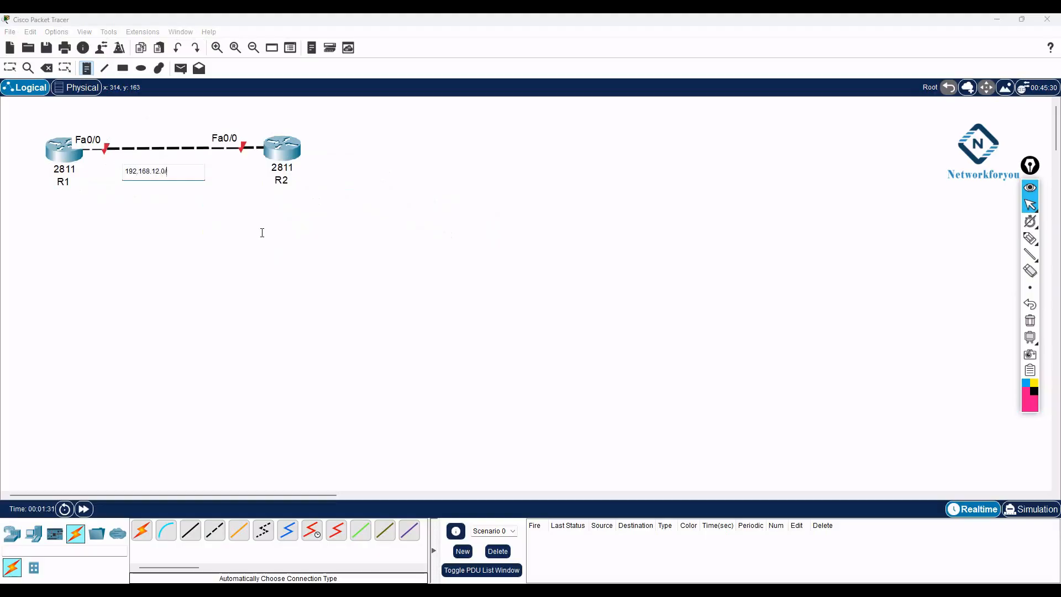
pyautogui.press('BackSpace')
pyautogui.click(262, 233)
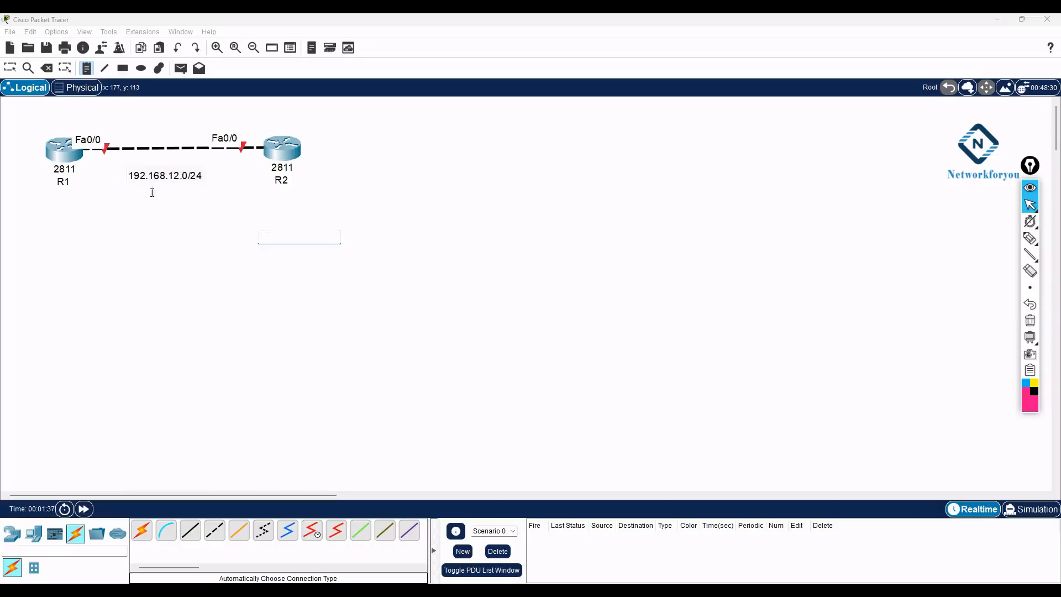
pyautogui.press('Escape')
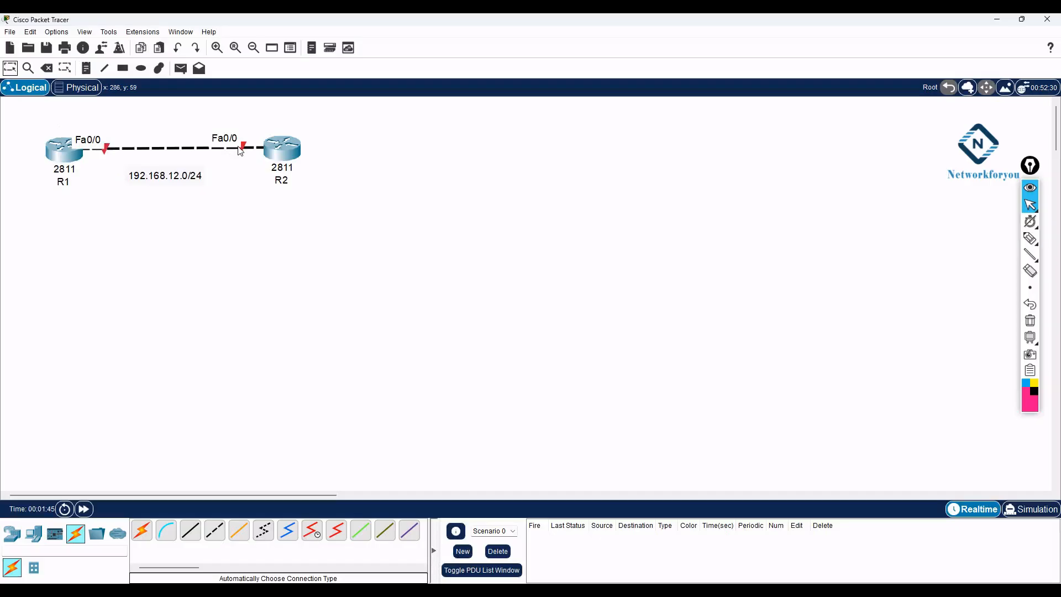
# - Circle the Fa0/0 ports of R1 and R2 and point arrows at them with the annotation pen
pyautogui.click(1030, 239)
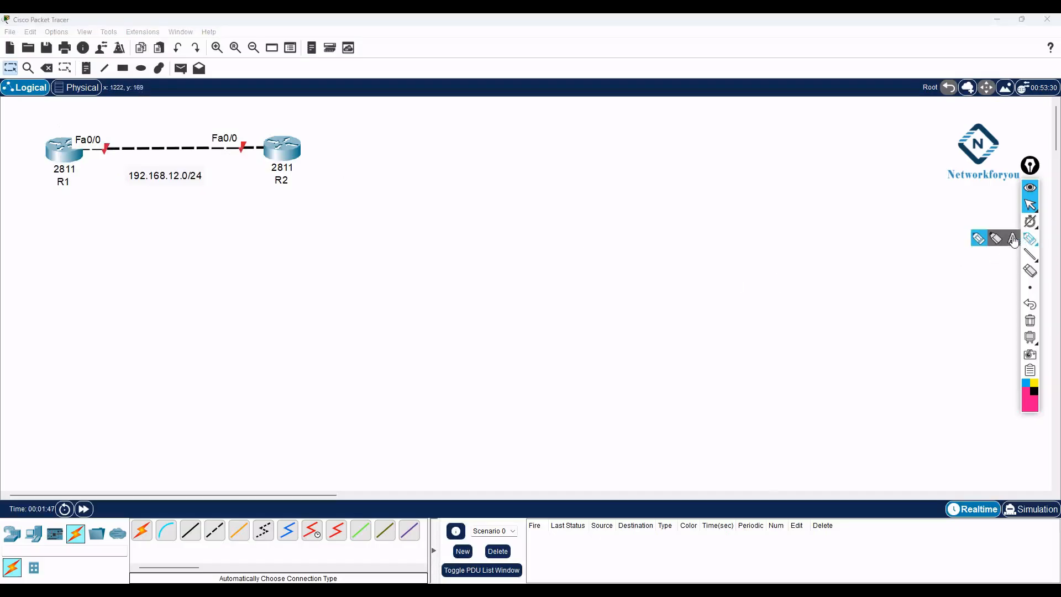
pyautogui.click(1013, 238)
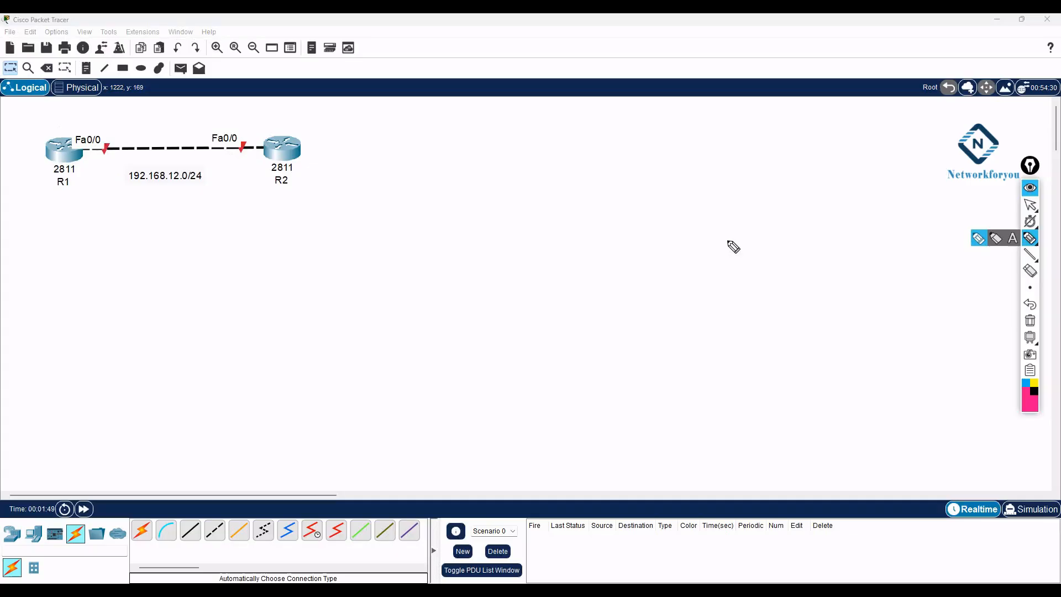
pyautogui.moveTo(102, 126)
pyautogui.mouseDown()
pyautogui.moveTo(82, 138)
pyautogui.moveTo(106, 147)
pyautogui.moveTo(134, 106)
pyautogui.moveTo(108, 126)
pyautogui.mouseUp()
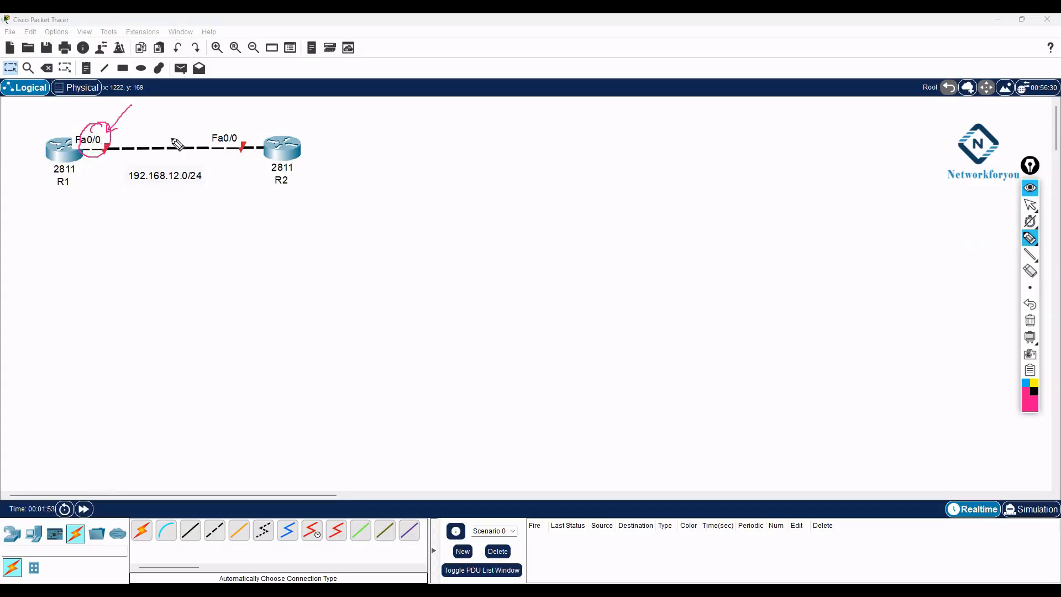
pyautogui.moveTo(243, 133)
pyautogui.mouseDown()
pyautogui.moveTo(231, 119)
pyautogui.moveTo(210, 136)
pyautogui.moveTo(264, 105)
pyautogui.moveTo(237, 126)
pyautogui.mouseUp()
# - Handwrite loopbacks Lo 1.1.1.1/8 beside R1 and Lo 2.2.2.2/8 beside R2, circling the Lo labels and sketching arrows between the routers
pyautogui.moveTo(51, 160)
pyautogui.mouseDown()
pyautogui.moveTo(29, 142)
pyautogui.moveTo(39, 146)
pyautogui.moveTo(69, 107)
pyautogui.moveTo(102, 102)
pyautogui.mouseUp()
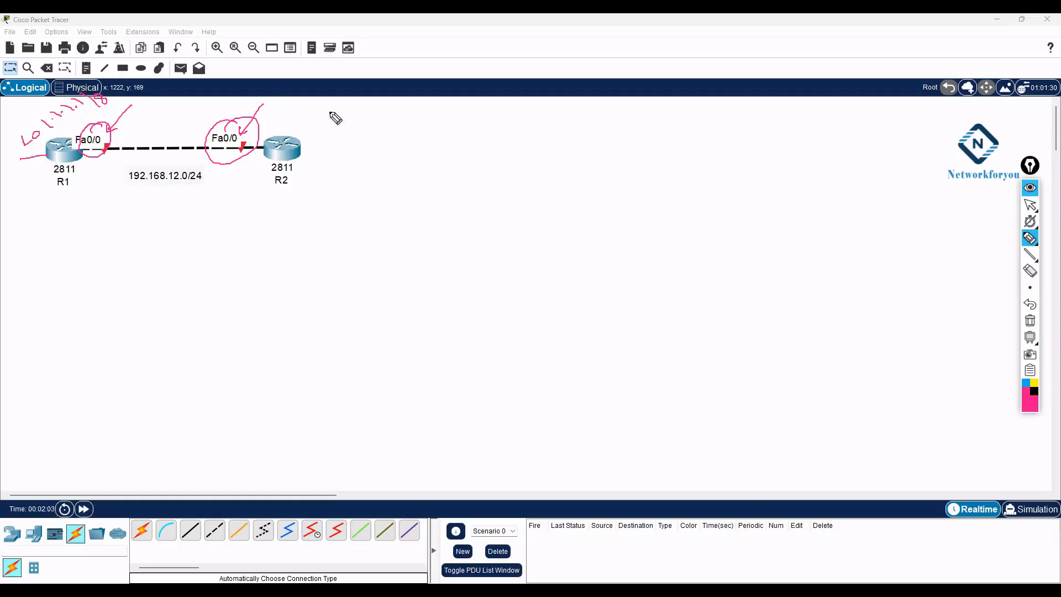
pyautogui.moveTo(302, 148); pyautogui.dragTo(376, 115)
pyautogui.moveTo(324, 156)
pyautogui.mouseDown()
pyautogui.moveTo(340, 164)
pyautogui.moveTo(413, 129)
pyautogui.mouseUp()
pyautogui.moveTo(417, 117)
pyautogui.mouseDown()
pyautogui.moveTo(444, 130)
pyautogui.moveTo(445, 113)
pyautogui.moveTo(448, 122)
pyautogui.mouseUp()
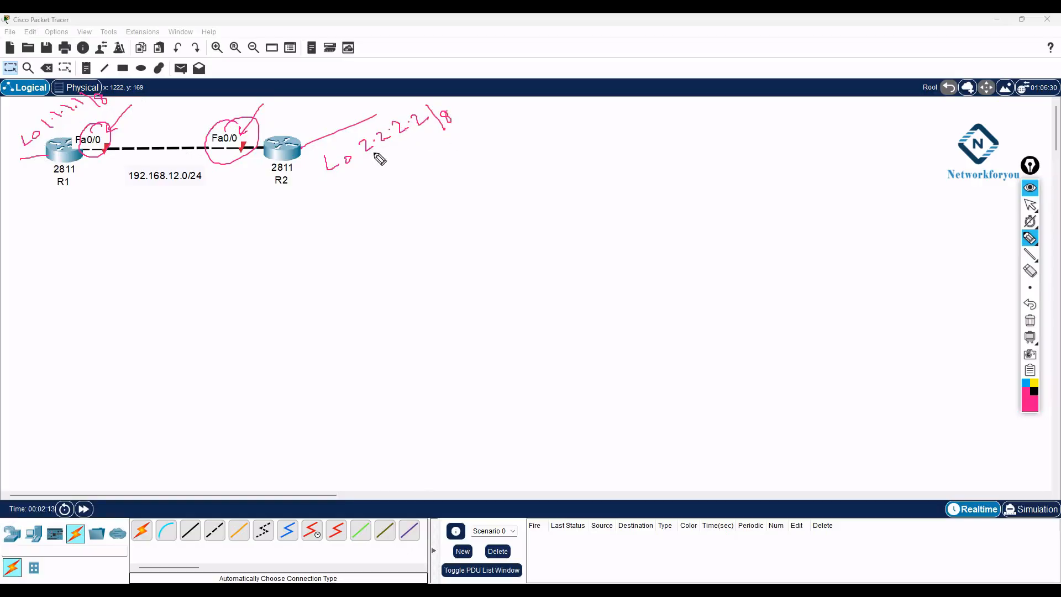
pyautogui.moveTo(331, 144)
pyautogui.mouseDown()
pyautogui.moveTo(330, 176)
pyautogui.moveTo(335, 148)
pyautogui.mouseUp()
pyautogui.moveTo(24, 129)
pyautogui.mouseDown()
pyautogui.moveTo(176, 95)
pyautogui.moveTo(286, 131)
pyautogui.moveTo(279, 163)
pyautogui.moveTo(261, 174)
pyautogui.moveTo(115, 193)
pyautogui.moveTo(71, 170)
pyautogui.mouseUp()
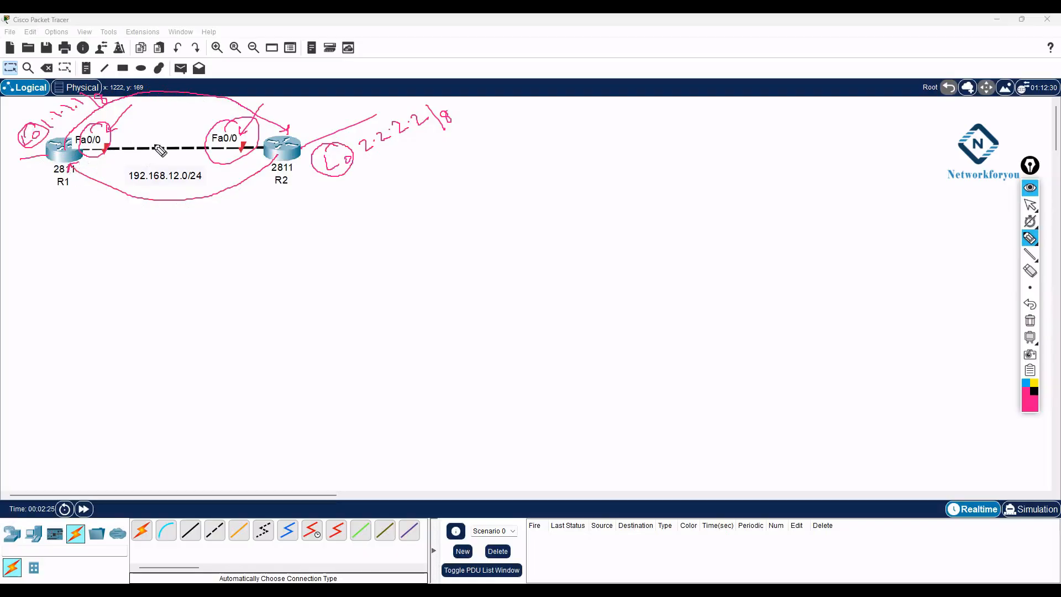
# - Clear all pen annotations and return to the normal pointer
pyautogui.click(1029, 319)
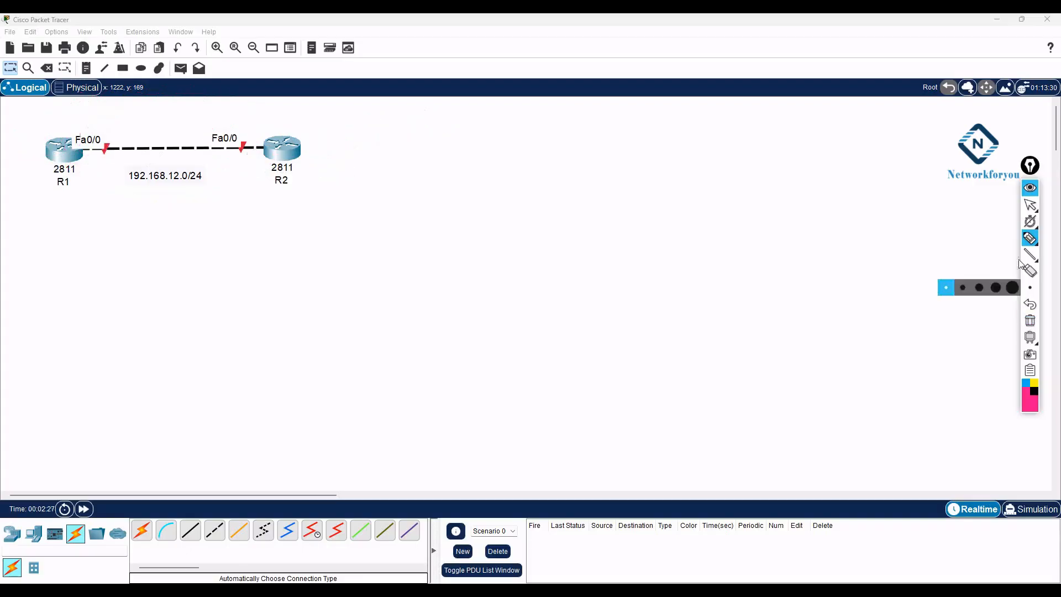
pyautogui.click(1031, 204)
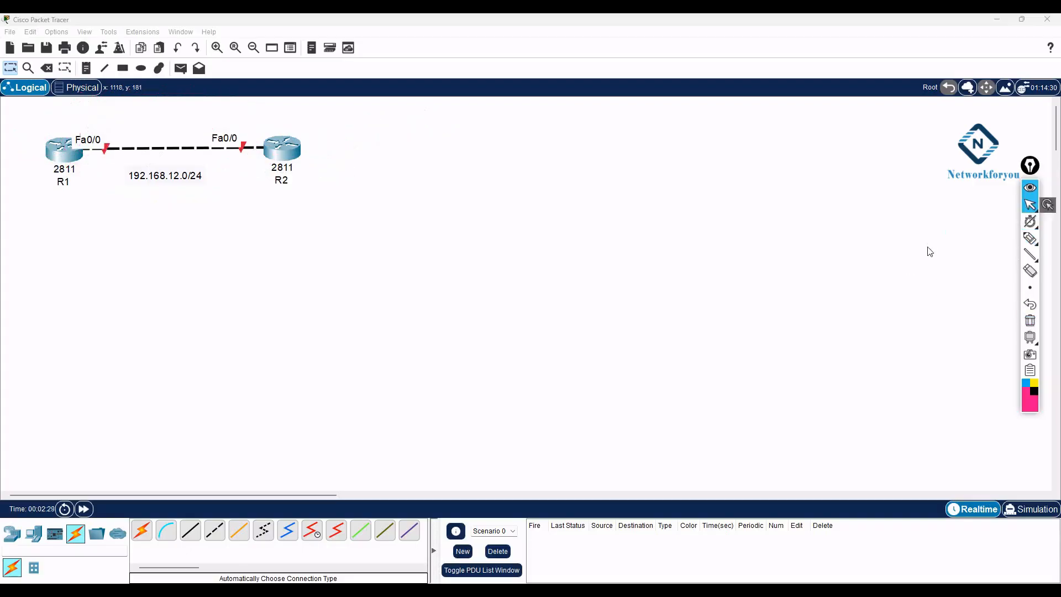
# - Open R1's command line in an enlarged window and decline the initial configuration dialog with no
pyautogui.click(72, 155)
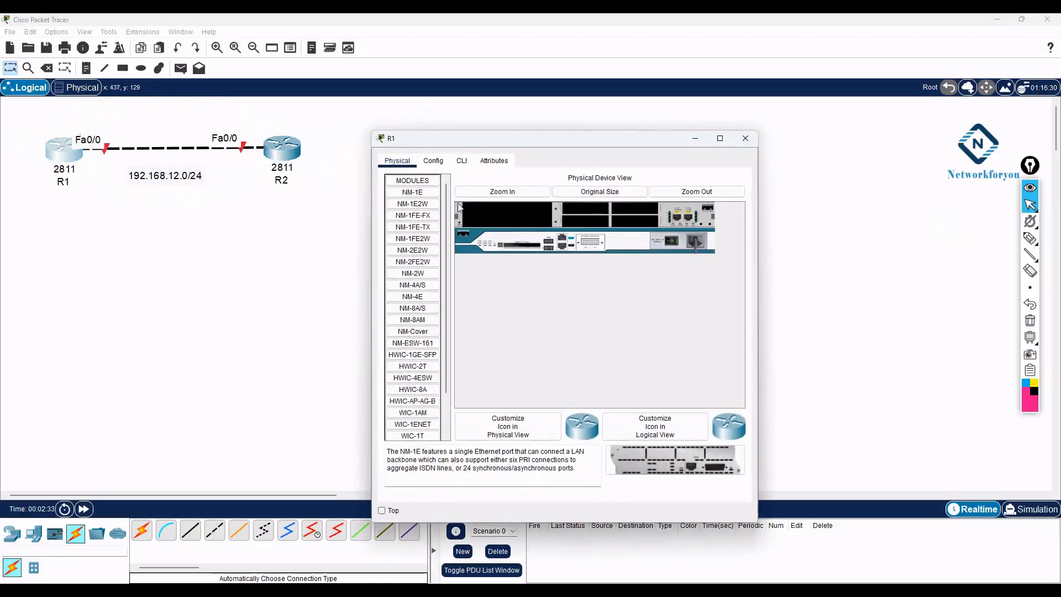
pyautogui.click(463, 160)
pyautogui.moveTo(758, 222); pyautogui.dragTo(963, 255)
pyautogui.moveTo(745, 142); pyautogui.dragTo(733, 71)
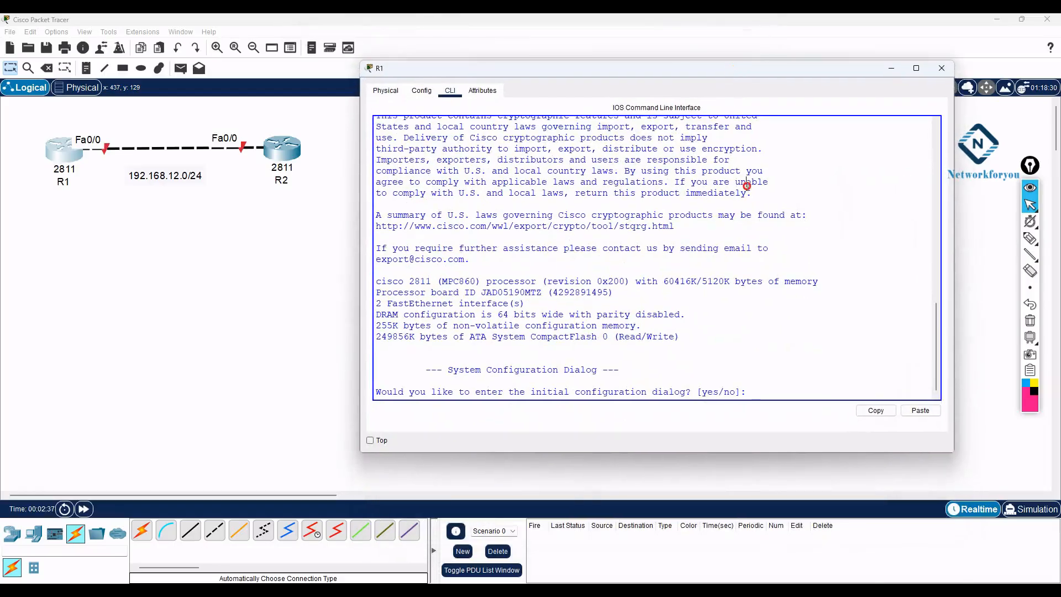
pyautogui.write('no')
pyautogui.press('Return')
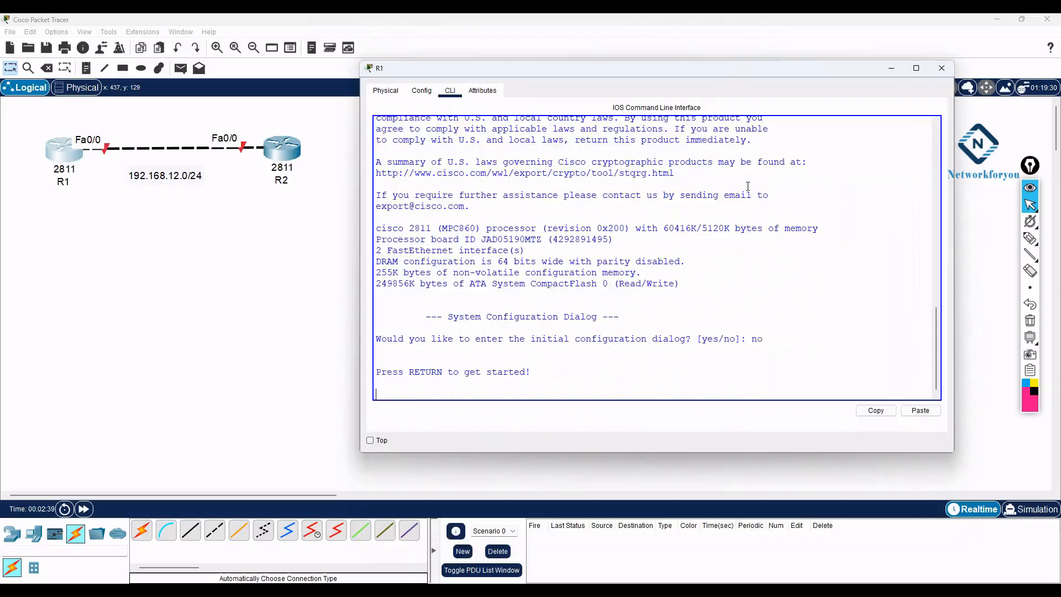
pyautogui.press('Return')
# - Enter global configuration mode on R1 and set the hostname to R1
pyautogui.write('en')
pyautogui.press('Return')
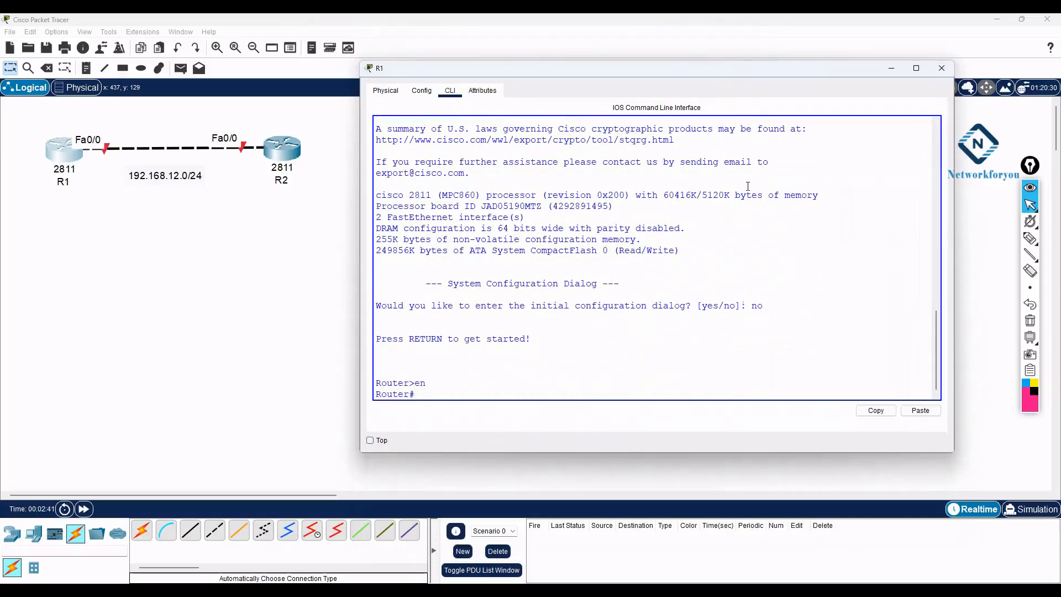
pyautogui.write('config t')
pyautogui.press('Return')
pyautogui.write('host')
pyautogui.press('Tab')
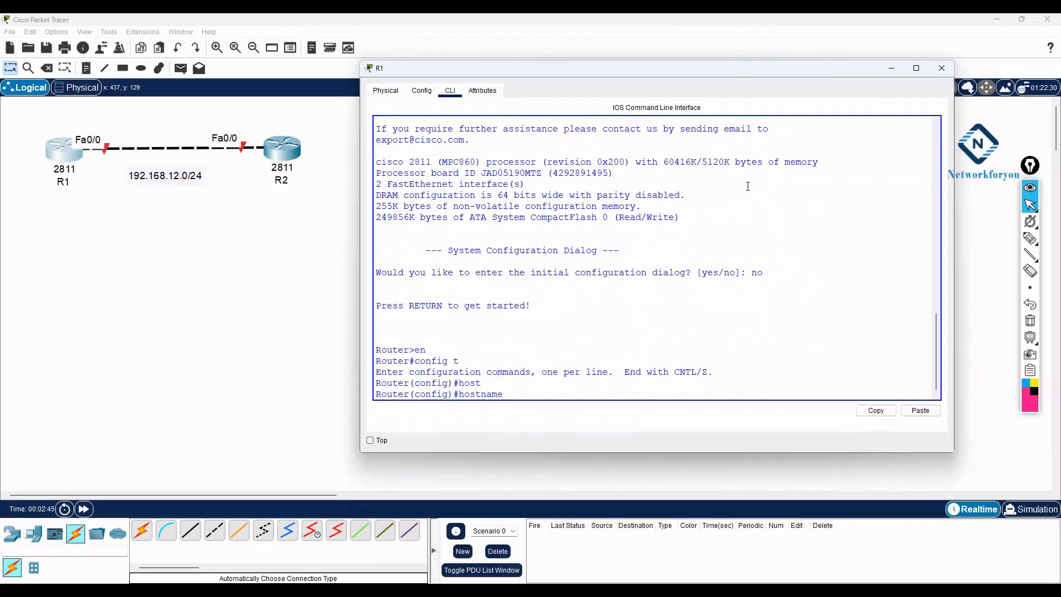
pyautogui.write('R1')
pyautogui.press('Return')
pyautogui.press('Return')
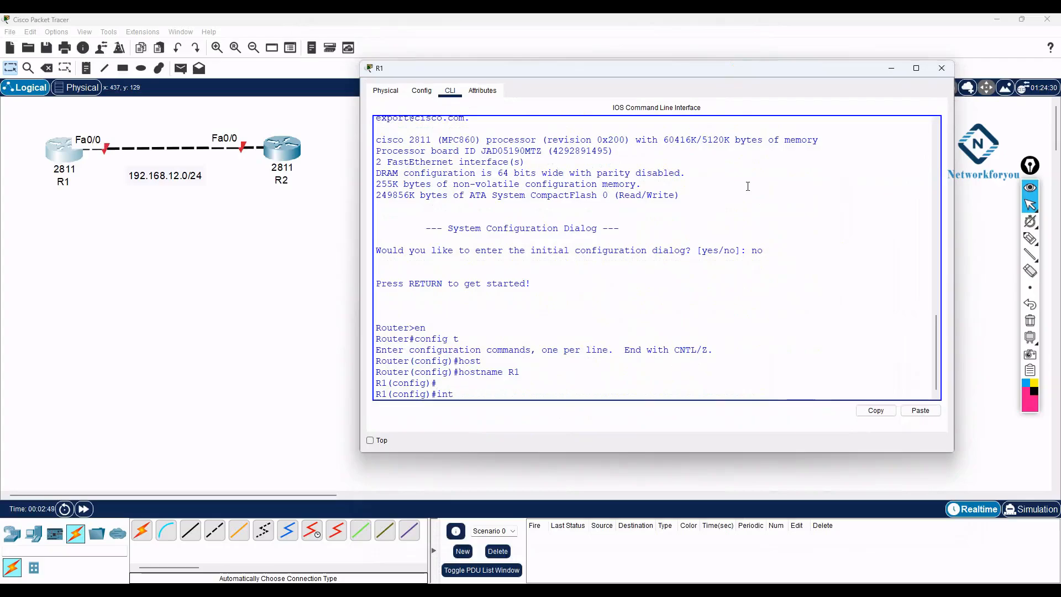
# - Assign 192.168.12.1 255.255.255.0 to R1's interface f0/0 and enable it with no sh
pyautogui.write('int f0/0')
pyautogui.press('Return')
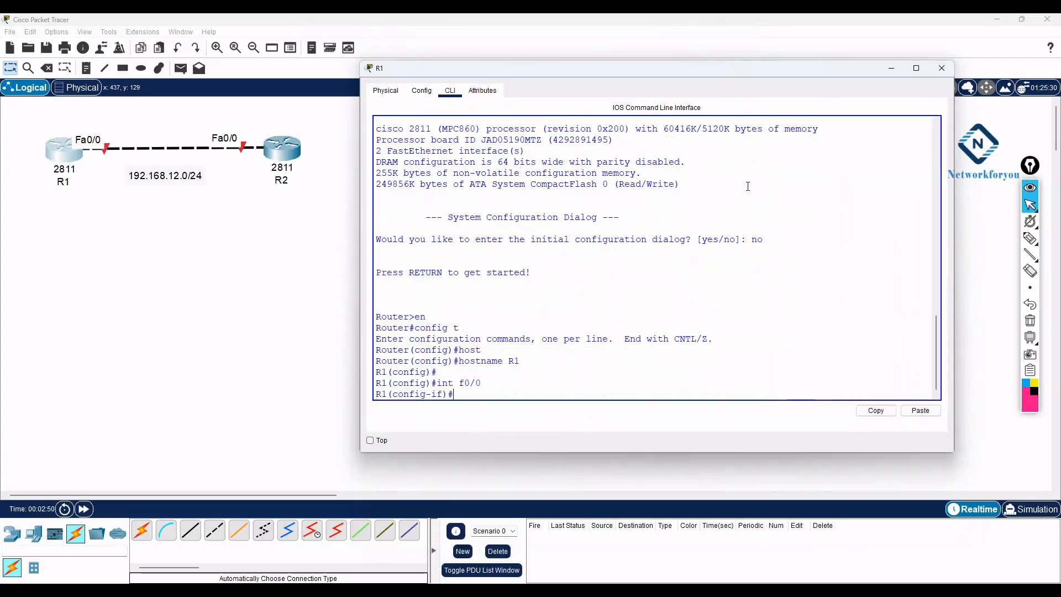
pyautogui.write('ip add 192.1')
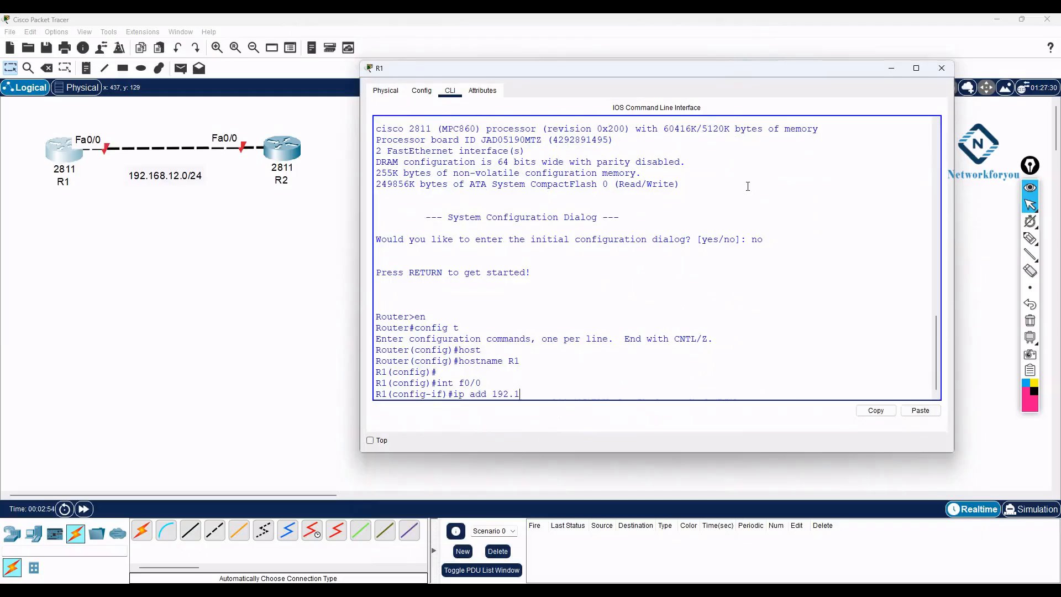
pyautogui.write('68.12.1 255.255.255.0')
pyautogui.press('Return')
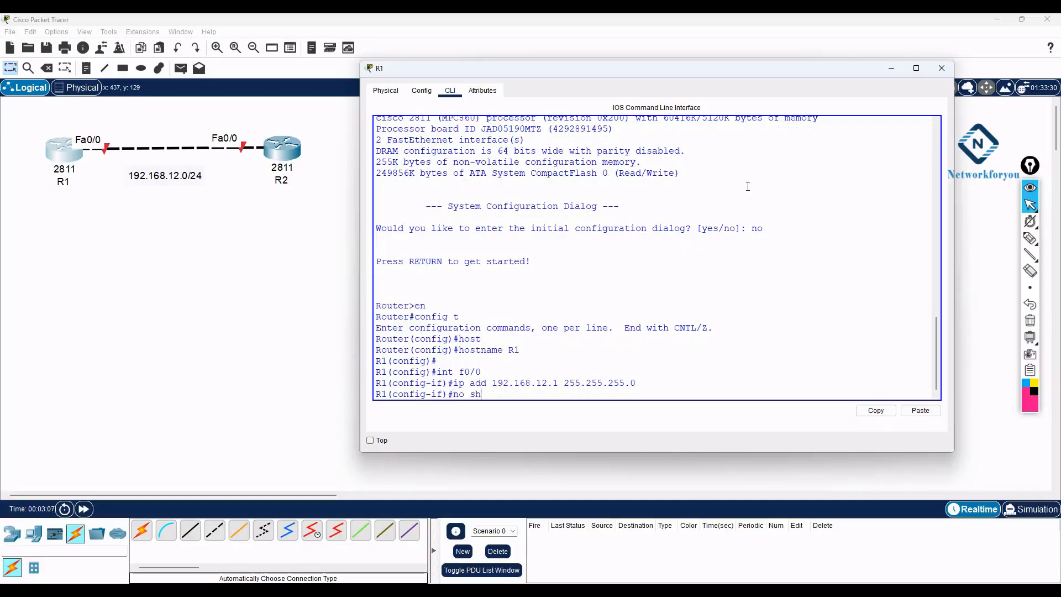
pyautogui.write('no sh')
pyautogui.press('Return')
pyautogui.press('Return')
pyautogui.press('Return')
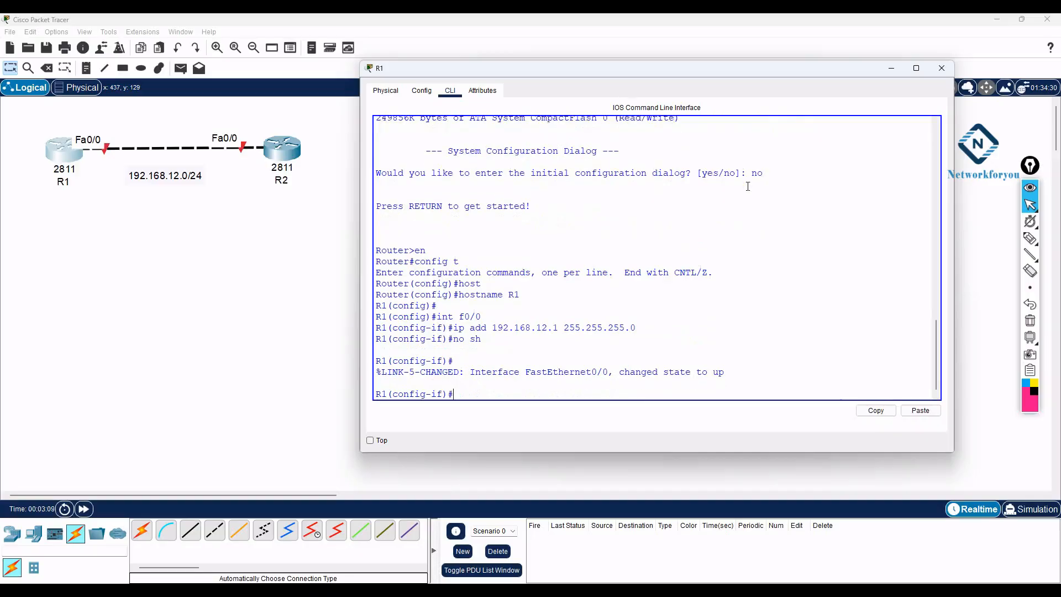
# - Create loopback interface lo 0 on R1 with address 1.1.1.1 255.0.0.0 and return to global configuration mode
pyautogui.write('exit')
pyautogui.press('Return')
pyautogui.write('ig)#int lo 0')
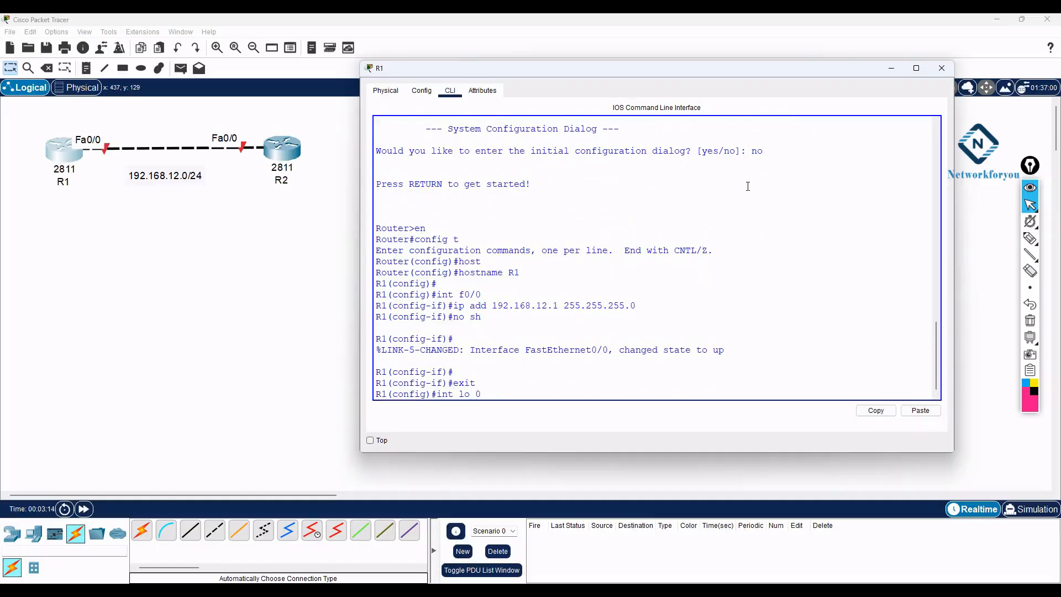
pyautogui.press('Return')
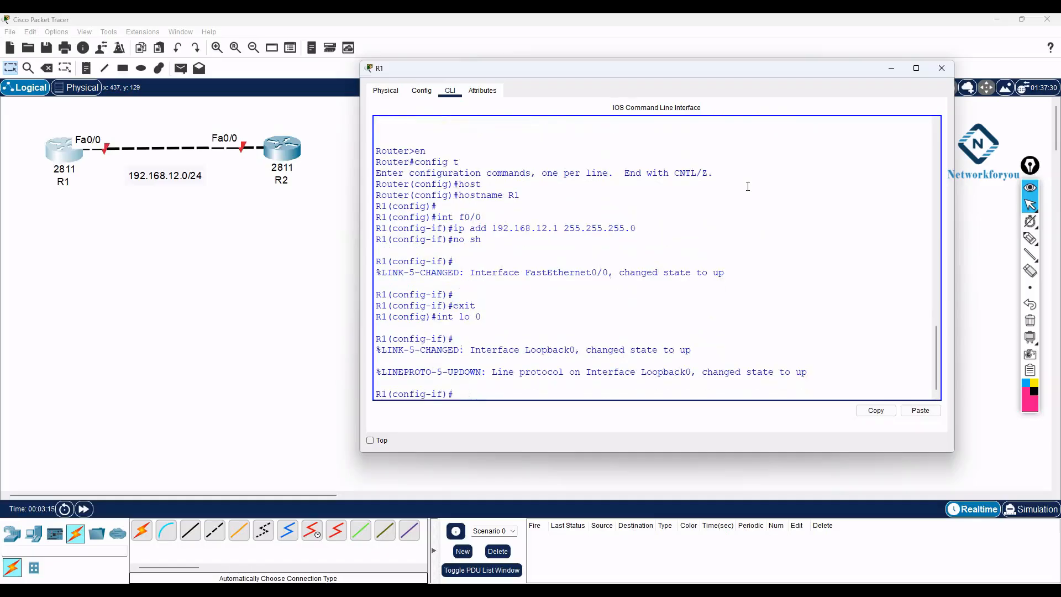
pyautogui.press('Return')
pyautogui.write('ip add 1.1.1.1')
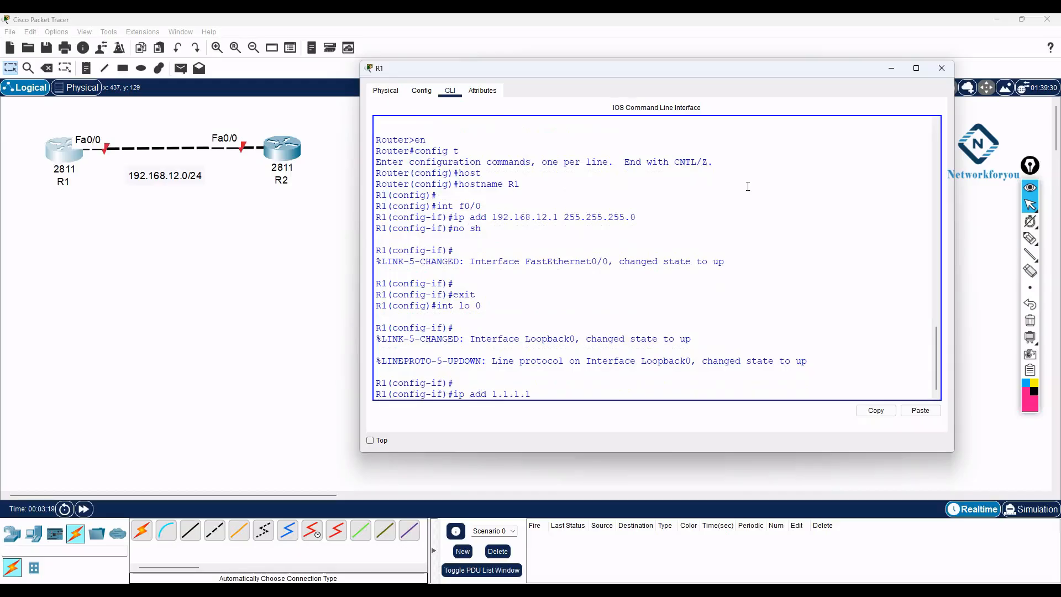
pyautogui.write(' 255.0.0.0')
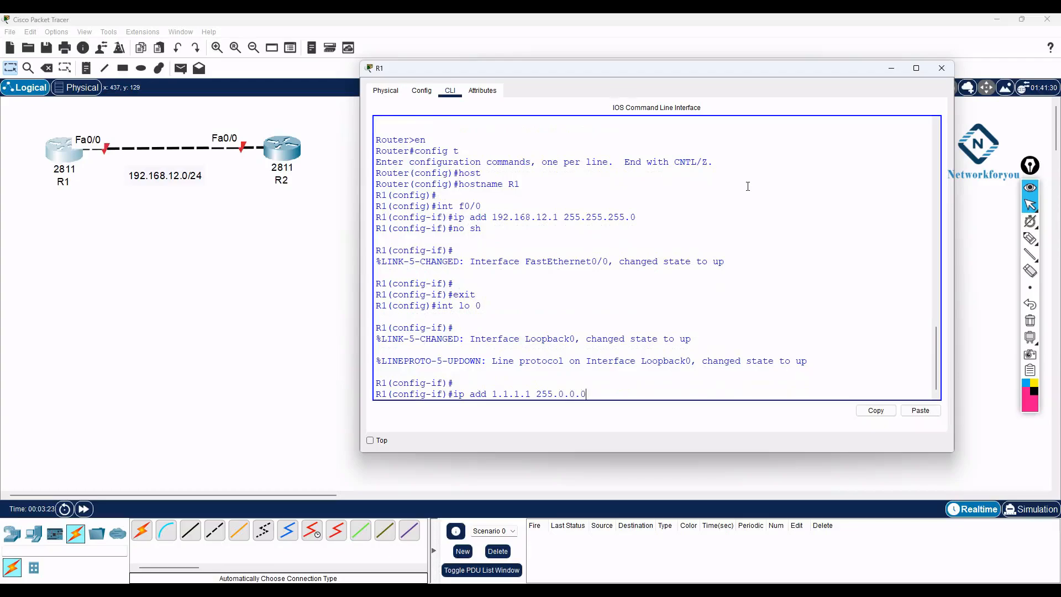
pyautogui.press('Return')
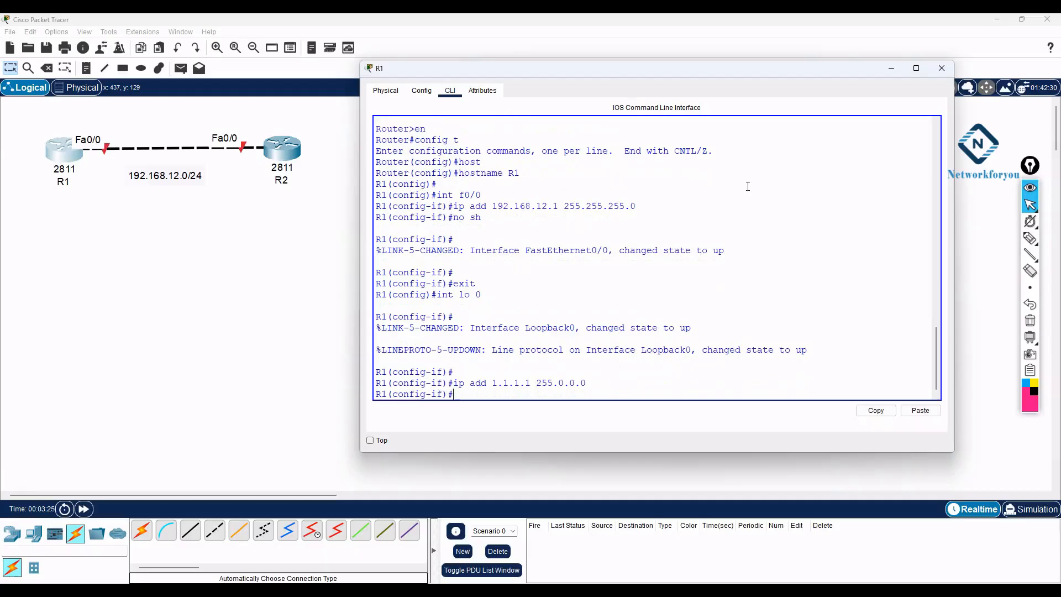
pyautogui.write('exit')
pyautogui.press('Return')
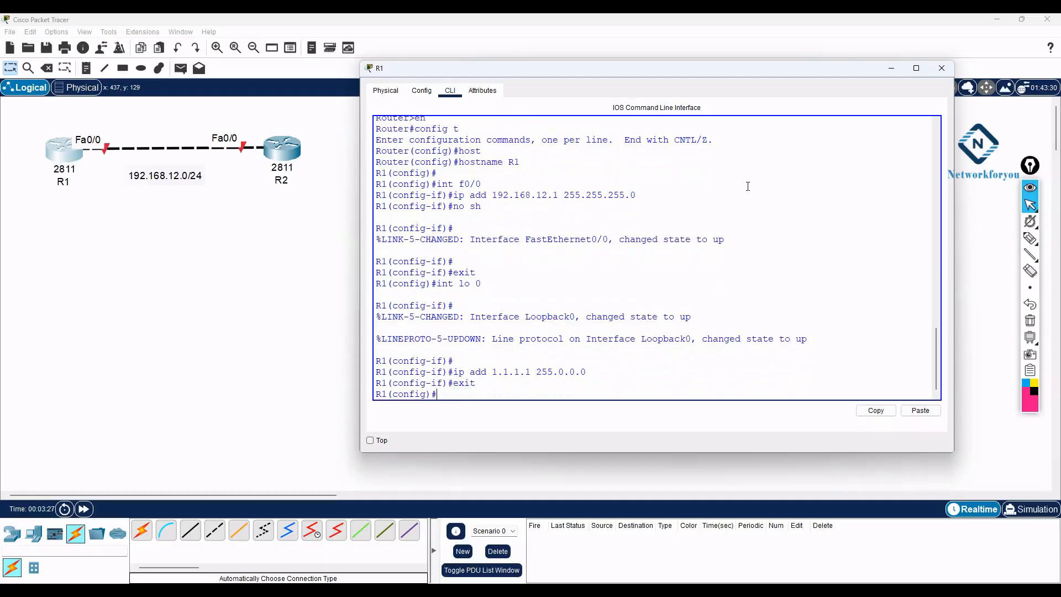
# - Display R1's interface summary with do sh ip int br and examine the FastEthernet0/0 and Loopback0 entries
pyautogui.write('do sh ip int br')
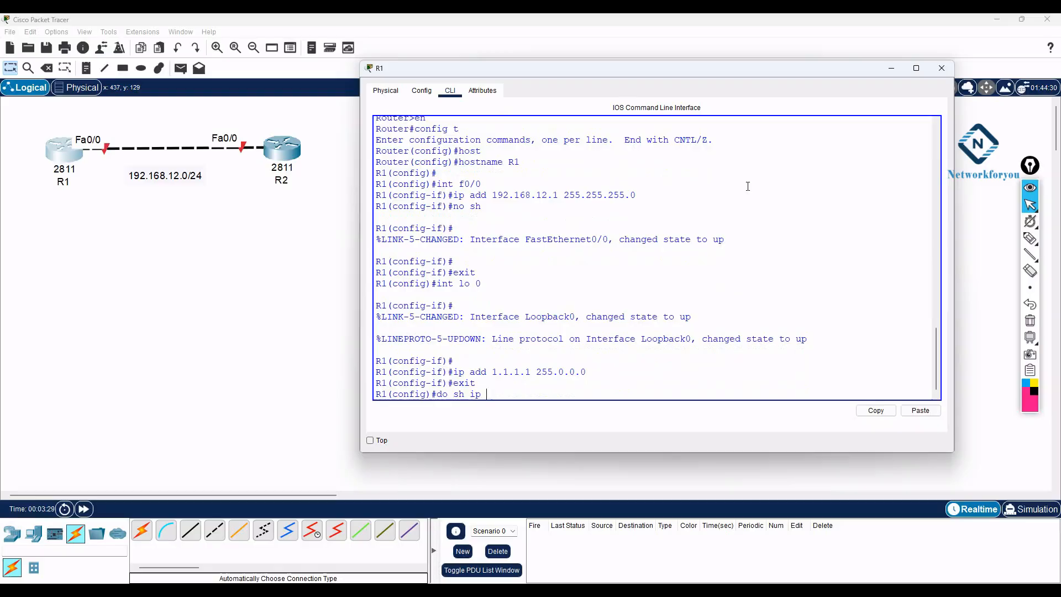
pyautogui.press('Return')
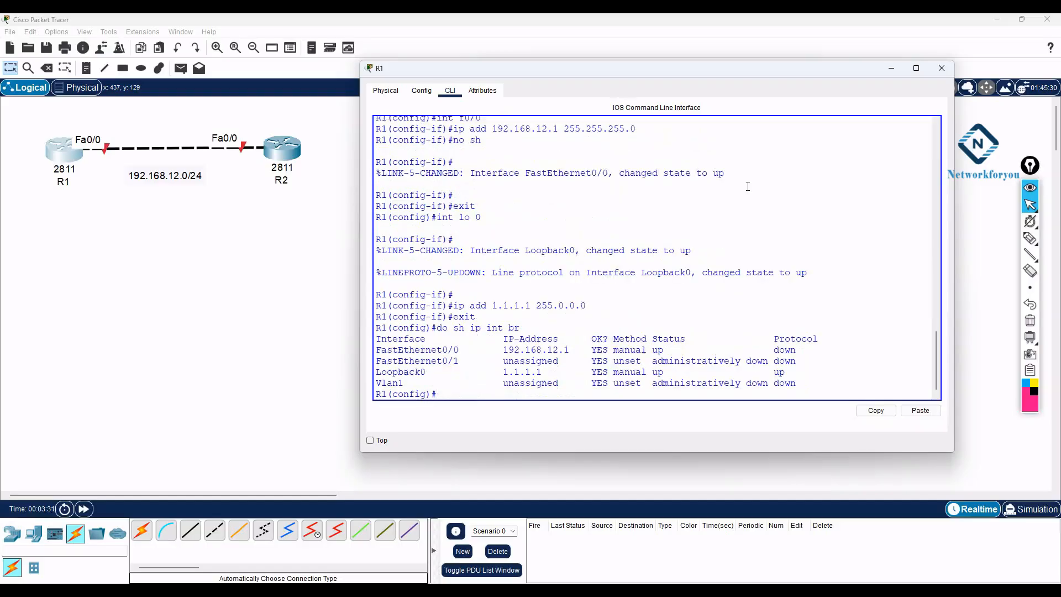
pyautogui.moveTo(811, 348); pyautogui.dragTo(370, 354)
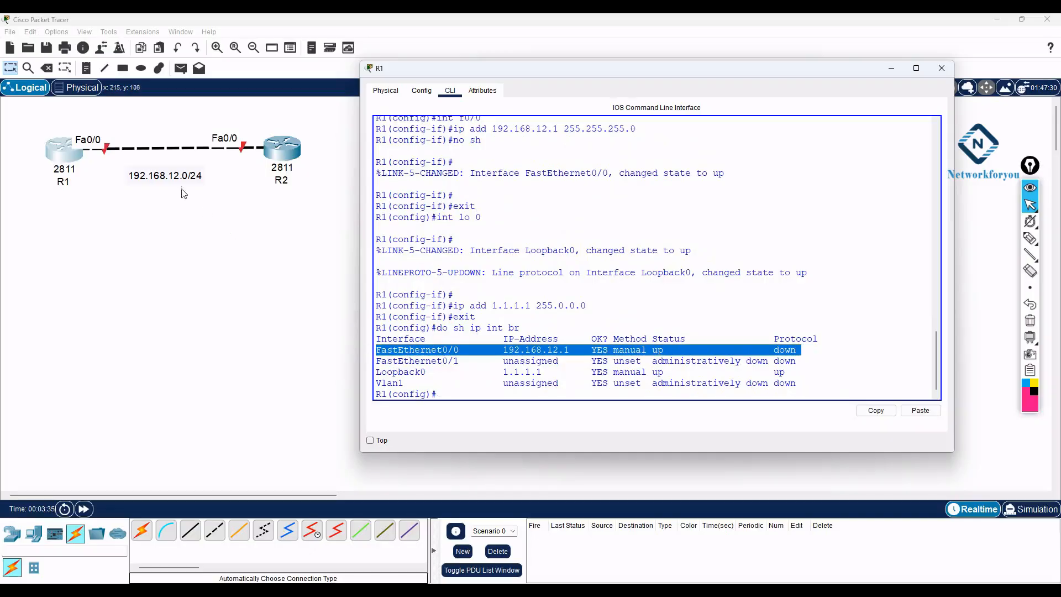
pyautogui.moveTo(437, 372); pyautogui.dragTo(374, 372)
pyautogui.moveTo(559, 375); pyautogui.dragTo(500, 372)
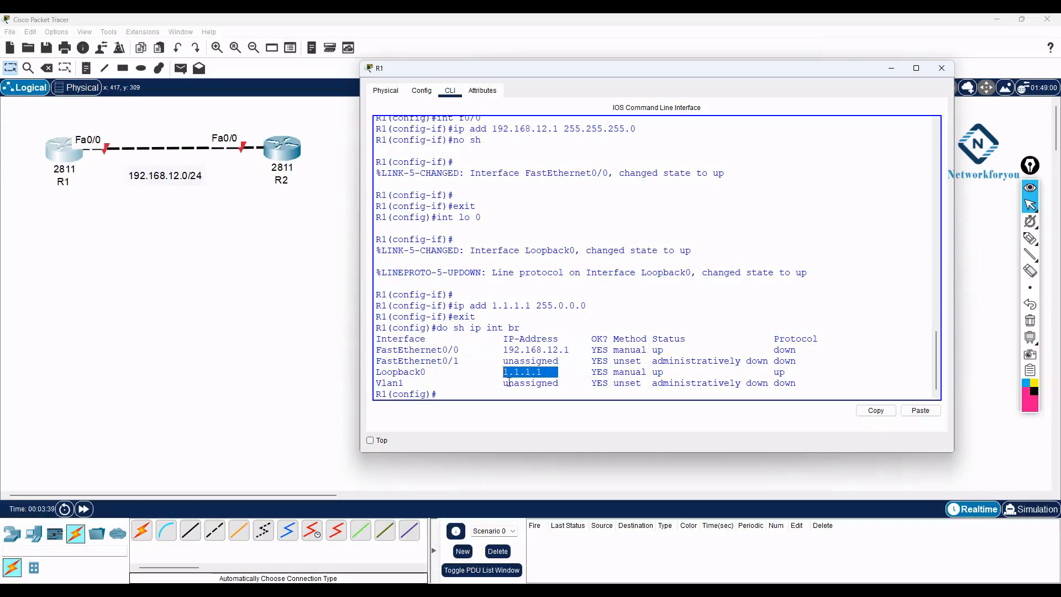
pyautogui.click(507, 379)
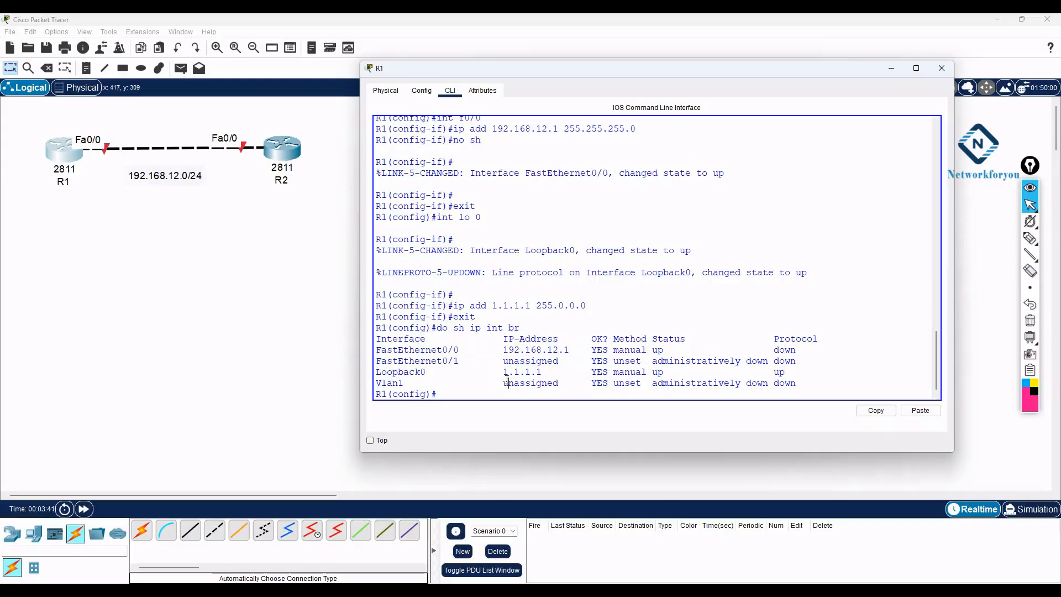
# - Start OSPF process 1 on R1 and enable it on interface f0/0 with ip ospf 1 area 0
pyautogui.write('router ospf 1')
pyautogui.press('Return')
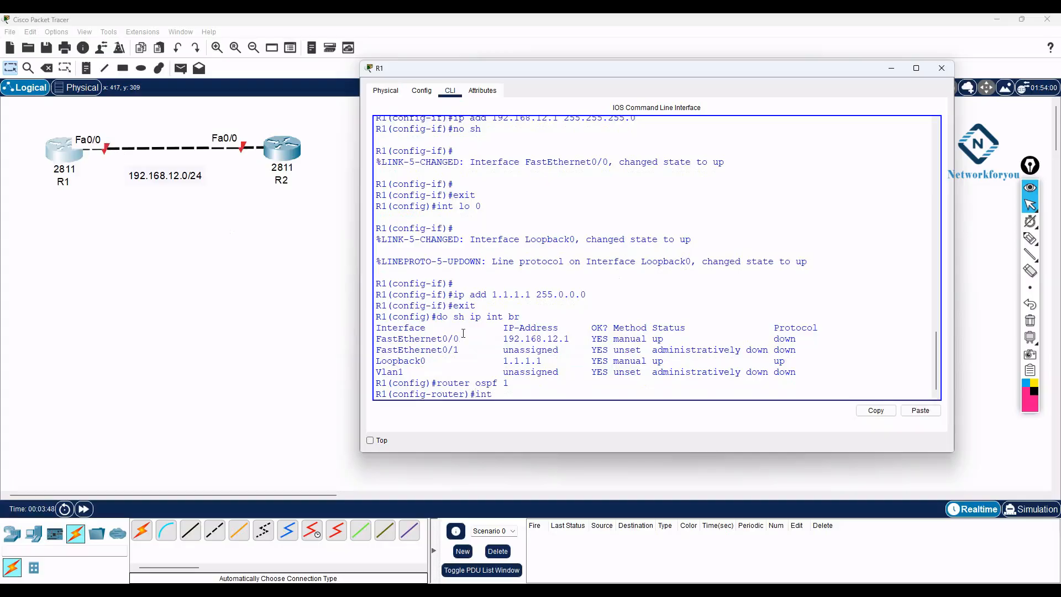
pyautogui.moveTo(464, 334); pyautogui.dragTo(377, 336)
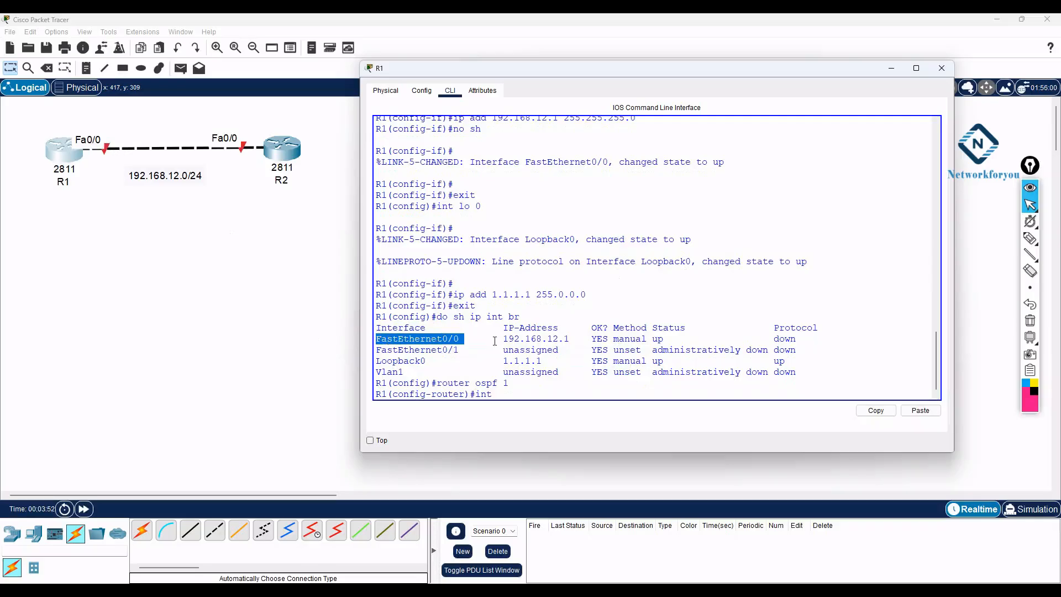
pyautogui.moveTo(430, 362); pyautogui.dragTo(367, 362)
pyautogui.click(640, 374)
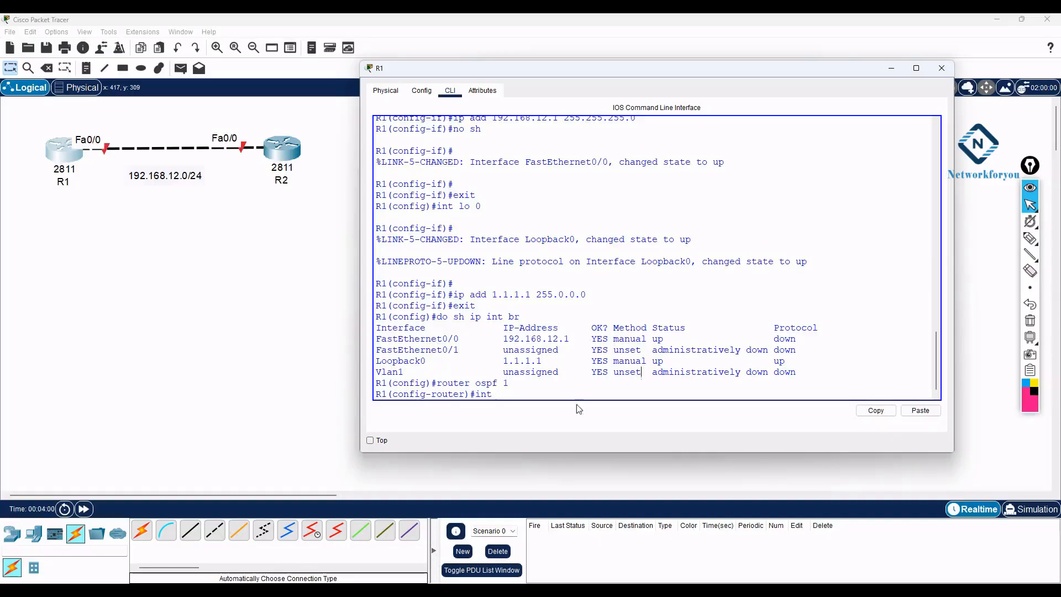
pyautogui.click(583, 387)
pyautogui.write('f0/0')
pyautogui.press('Return')
pyautogui.write('ip')
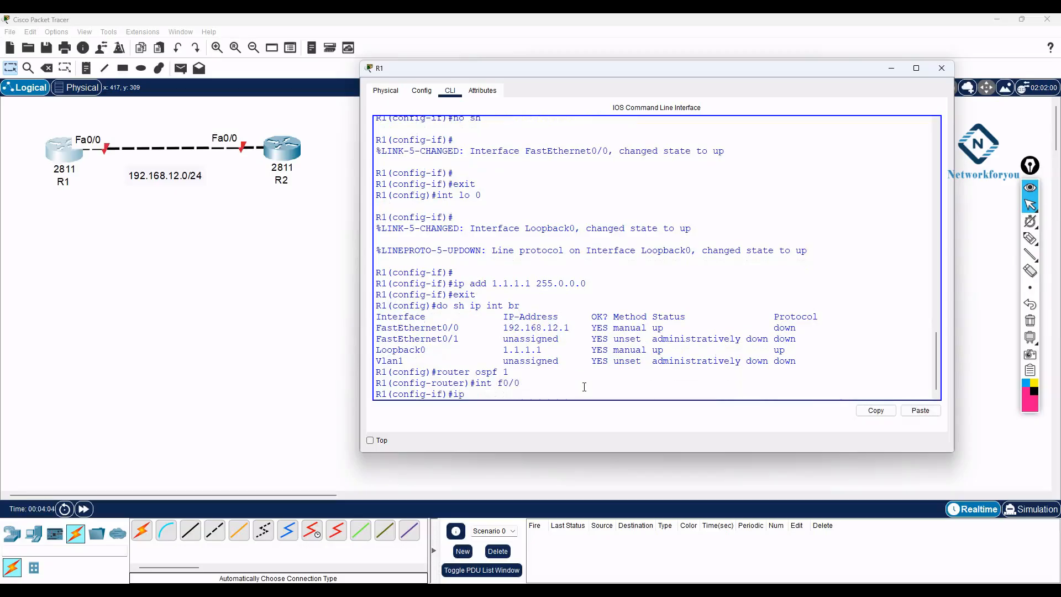
pyautogui.write(' ospf 1')
pyautogui.write('area 0')
pyautogui.press('Return')
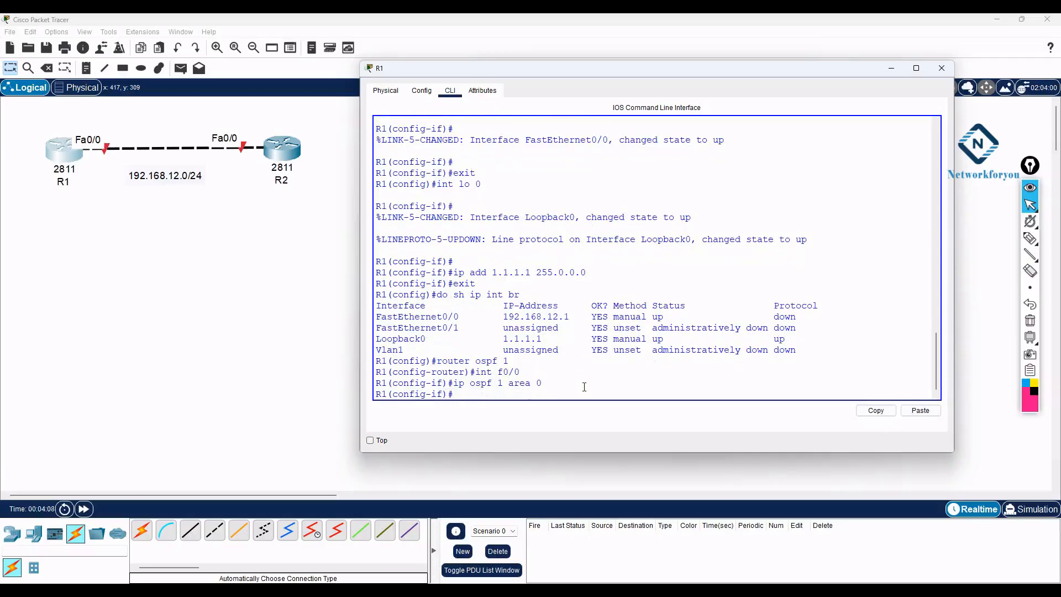
# - Enable OSPF process 1 in area 0 on R1's interface lo 0 and return to global configuration mode
pyautogui.write('int lo 0')
pyautogui.press('Return')
pyautogui.write('ip ')
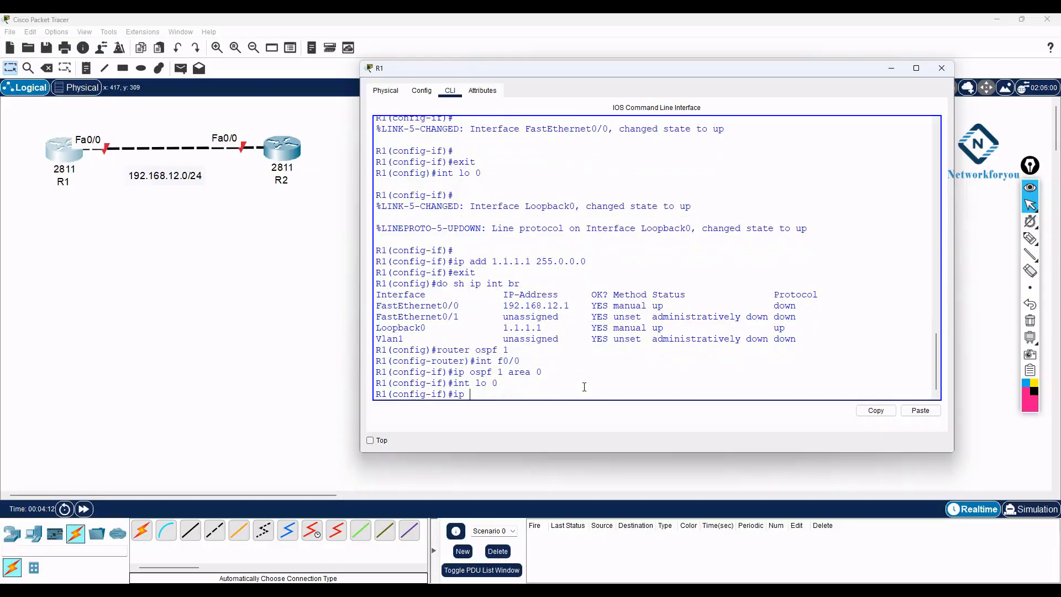
pyautogui.write('ospf 1 area 0')
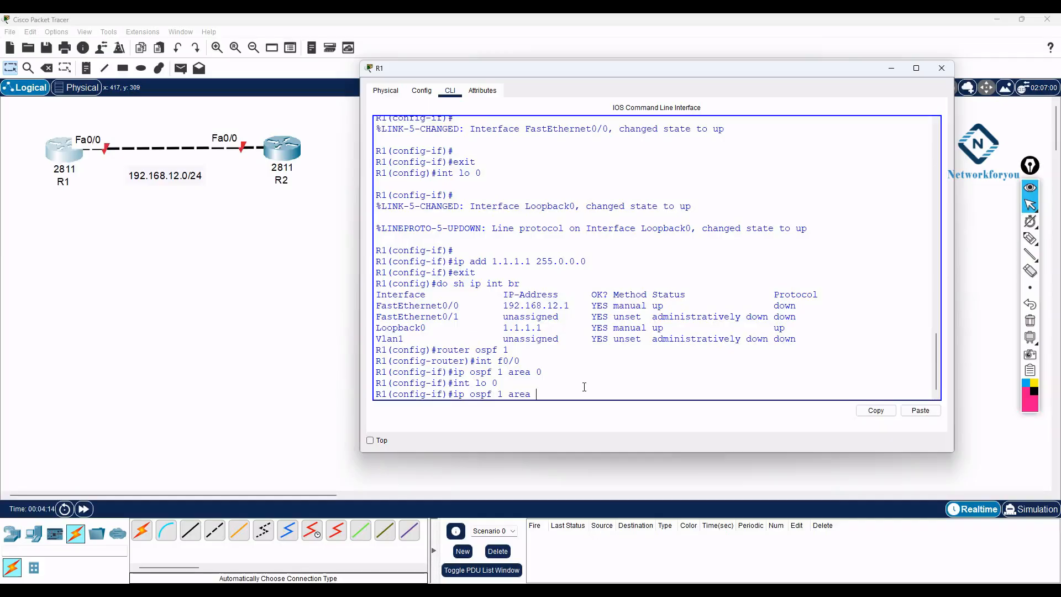
pyautogui.press('Return')
pyautogui.press('Return')
pyautogui.write('exit')
pyautogui.press('Return')
pyautogui.press('Return')
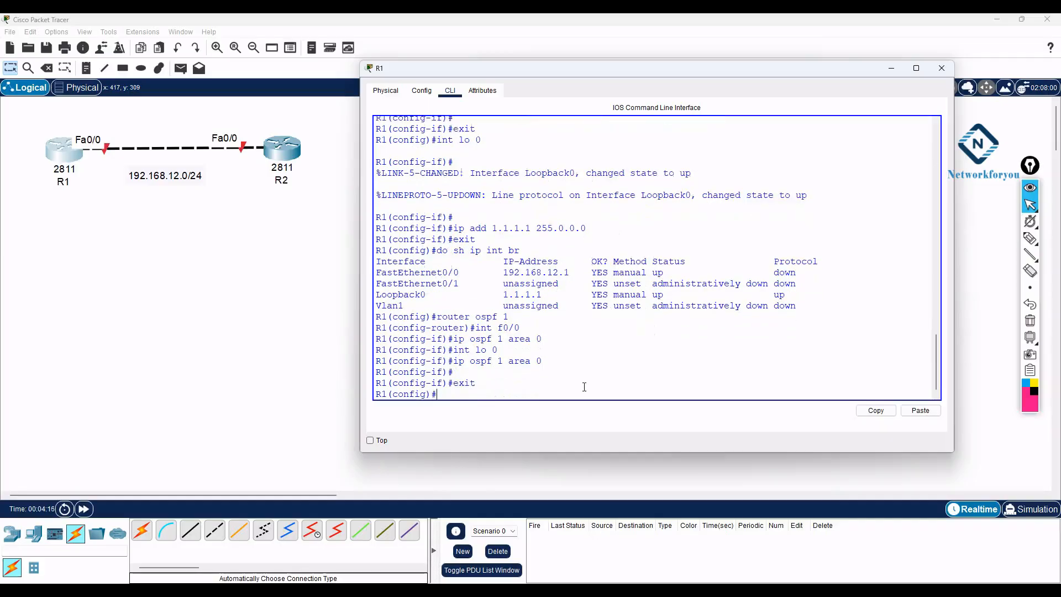
# - Leave R1's configuration mode and save the configuration with wr
pyautogui.write('exit')
pyautogui.press('Return')
pyautogui.press('Return')
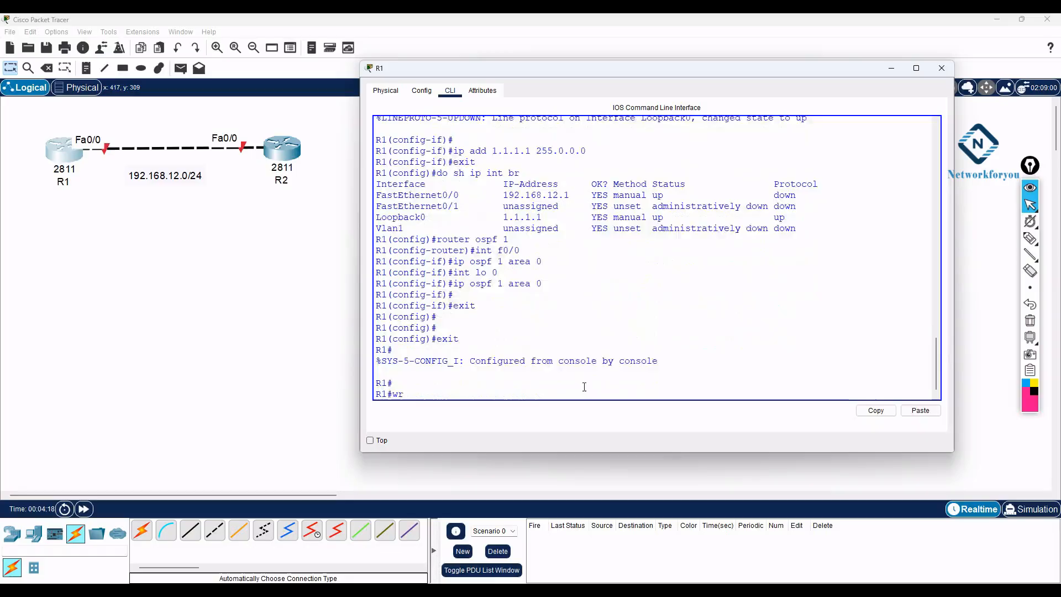
pyautogui.write('wr')
pyautogui.press('Return')
pyautogui.press('Return')
pyautogui.press('Return')
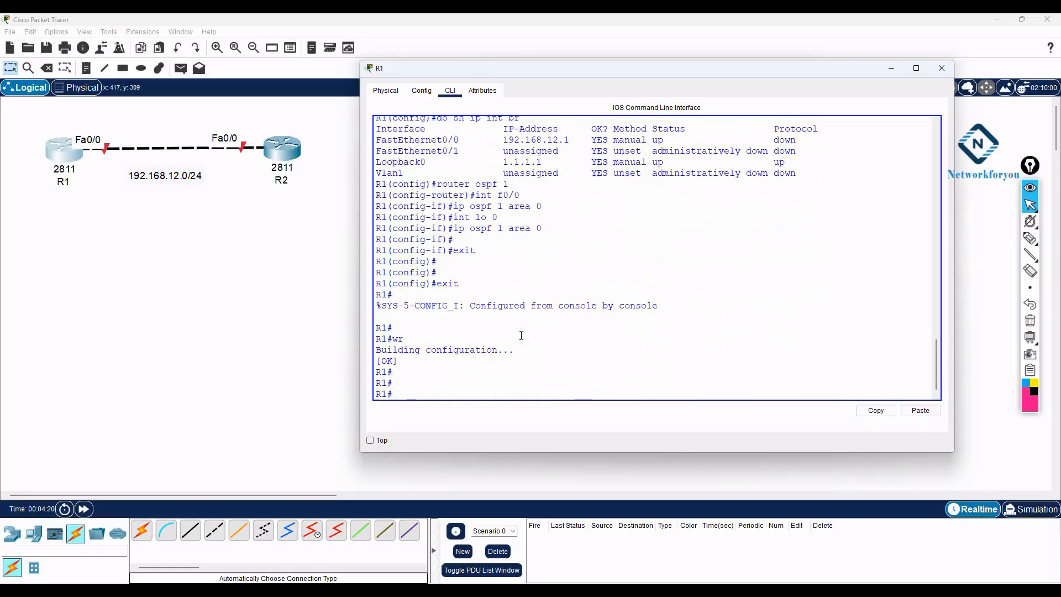
# - Open R2's command line in a widened window and decline the initial configuration dialog with no
pyautogui.click(285, 148)
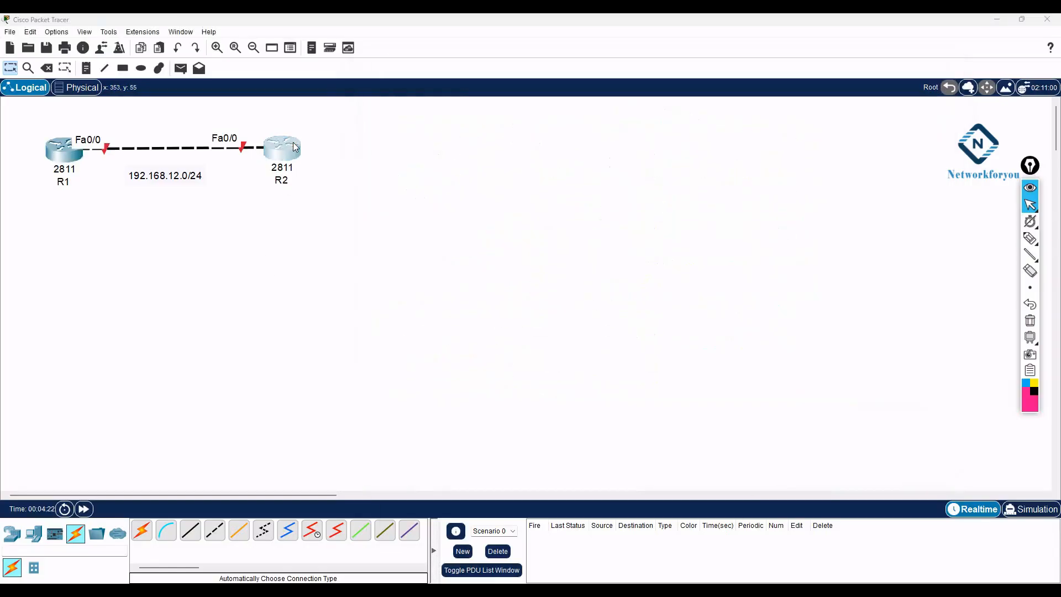
pyautogui.click(461, 161)
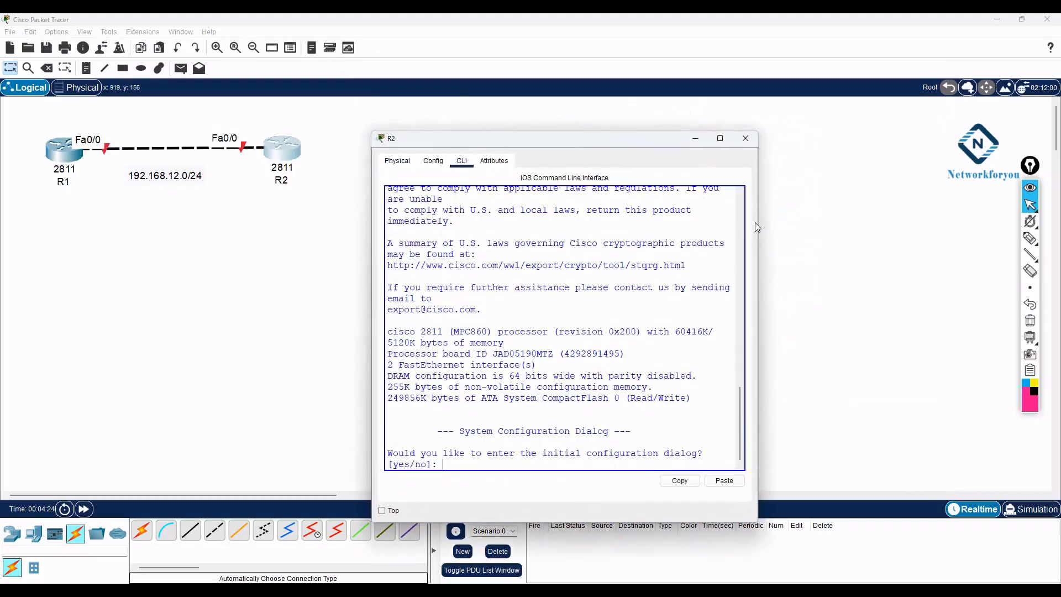
pyautogui.moveTo(757, 222); pyautogui.dragTo(920, 222)
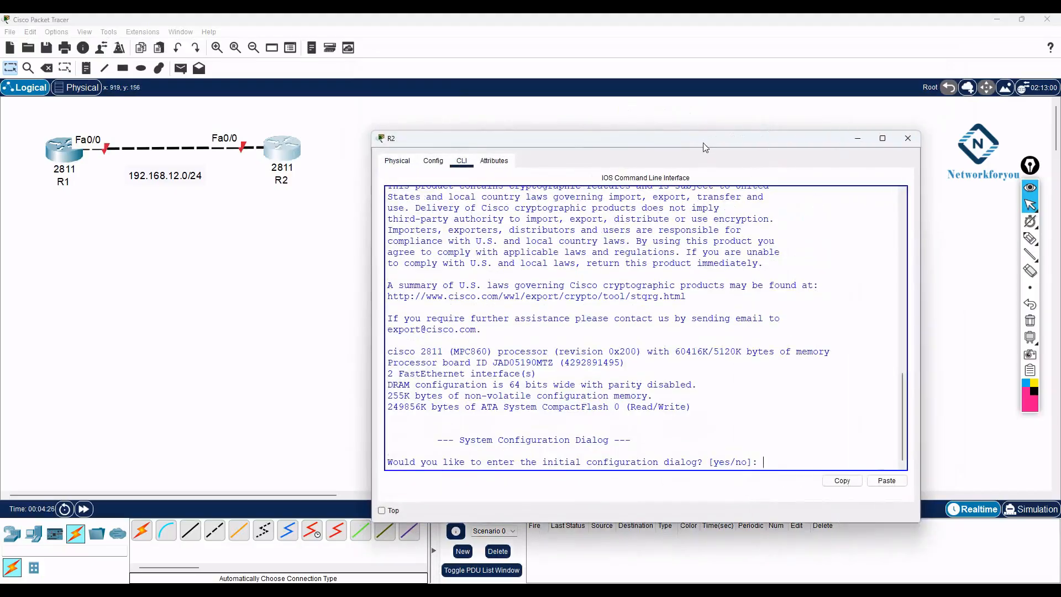
pyautogui.moveTo(705, 145); pyautogui.dragTo(707, 81)
pyautogui.write('no')
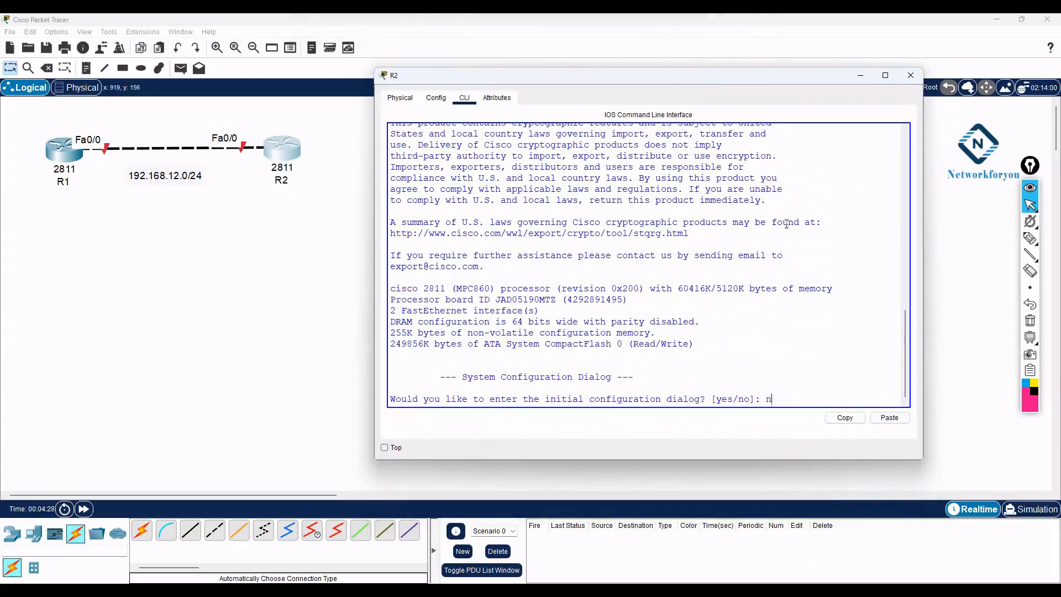
pyautogui.press('Return')
pyautogui.press('Return')
pyautogui.press('Return')
# - Enter global configuration mode on R2 and set the hostname to R2
pyautogui.write('en')
pyautogui.press('Return')
pyautogui.write('config t')
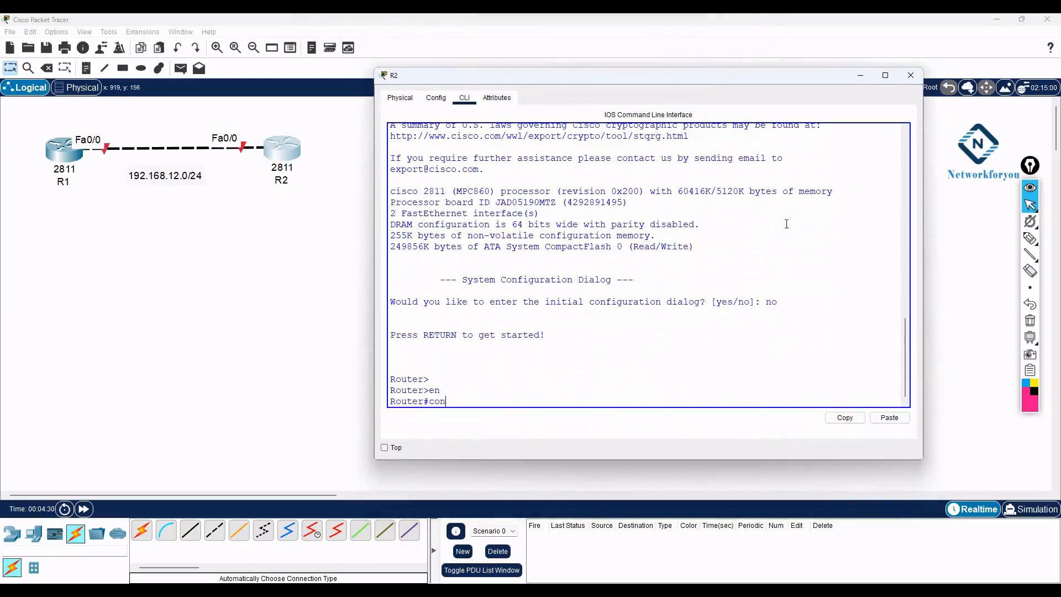
pyautogui.press('Return')
pyautogui.write('host')
pyautogui.press('Tab')
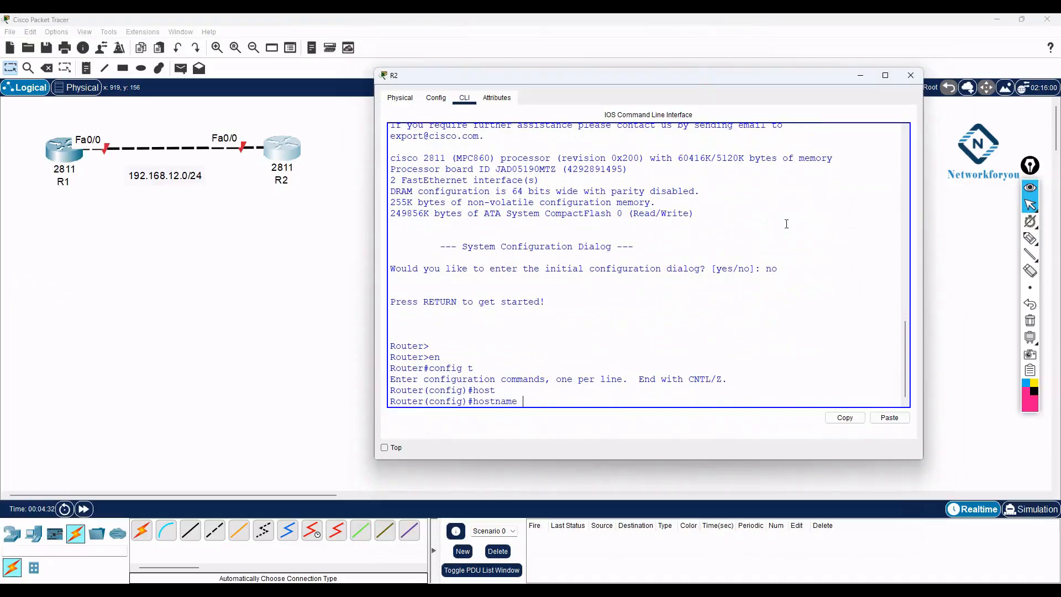
pyautogui.write('R2')
pyautogui.press('Return')
pyautogui.press('Return')
# - Assign 192.168.12.2 255.255.255.0 to R2's interface f0/0 and enable it with no sh
pyautogui.write('int ')
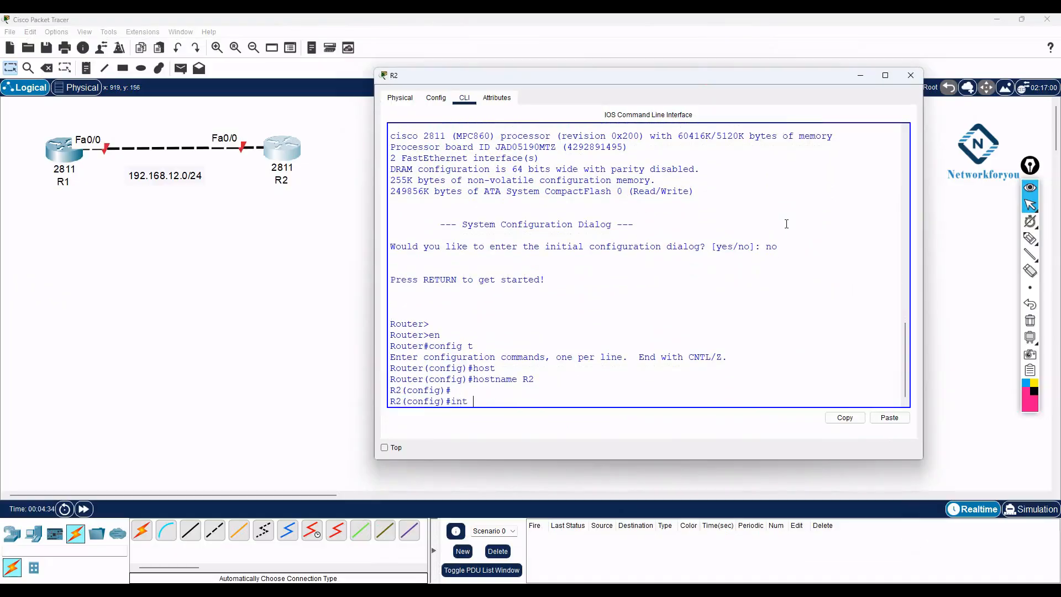
pyautogui.write('f0/0')
pyautogui.press('Return')
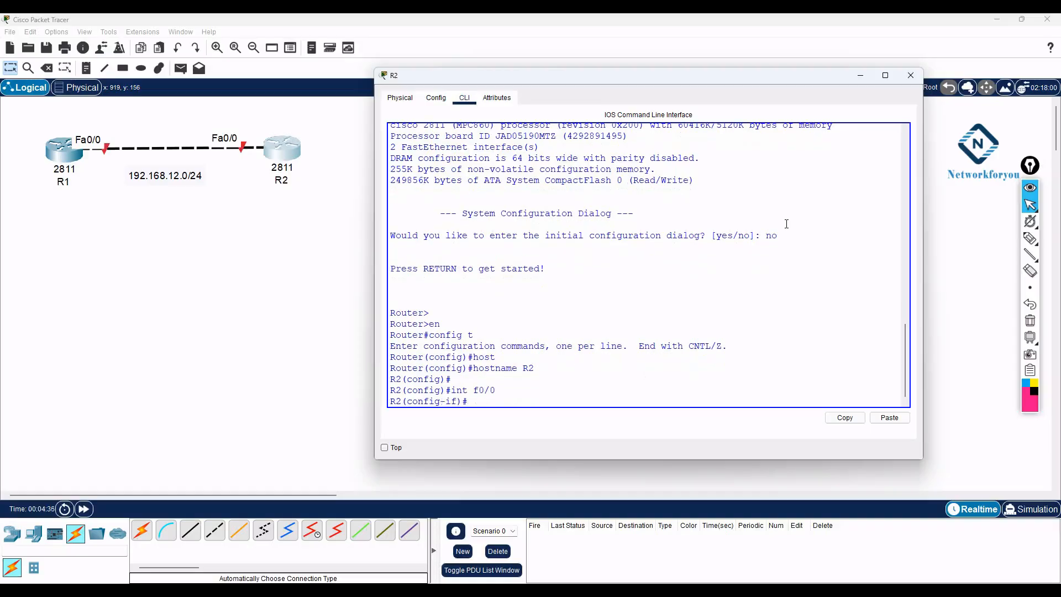
pyautogui.write('ip add 192.168.12.2 255.255.255.0')
pyautogui.press('Return')
pyautogui.write('no sh')
pyautogui.press('Return')
# - Create loopback interface lo 0 on R2 with address 2.2.2.2 255.0.0.0 and return to global configuration mode
pyautogui.write('ig-if)#i')
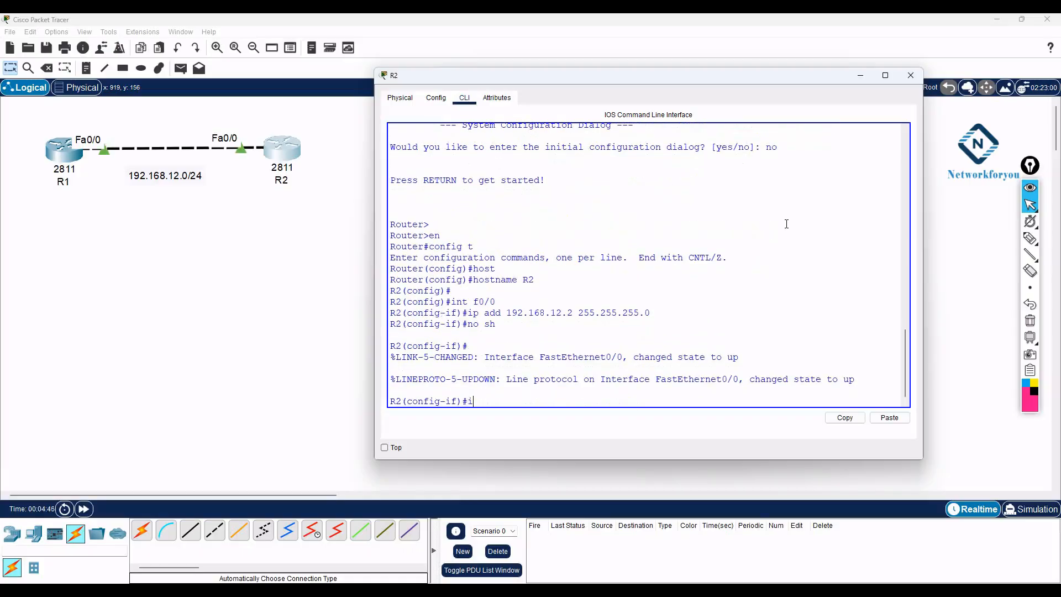
pyautogui.write('nt 1')
pyautogui.write('o 0')
pyautogui.press('Return')
pyautogui.write('i')
pyautogui.press('Return')
pyautogui.press('Return')
pyautogui.write('ip ')
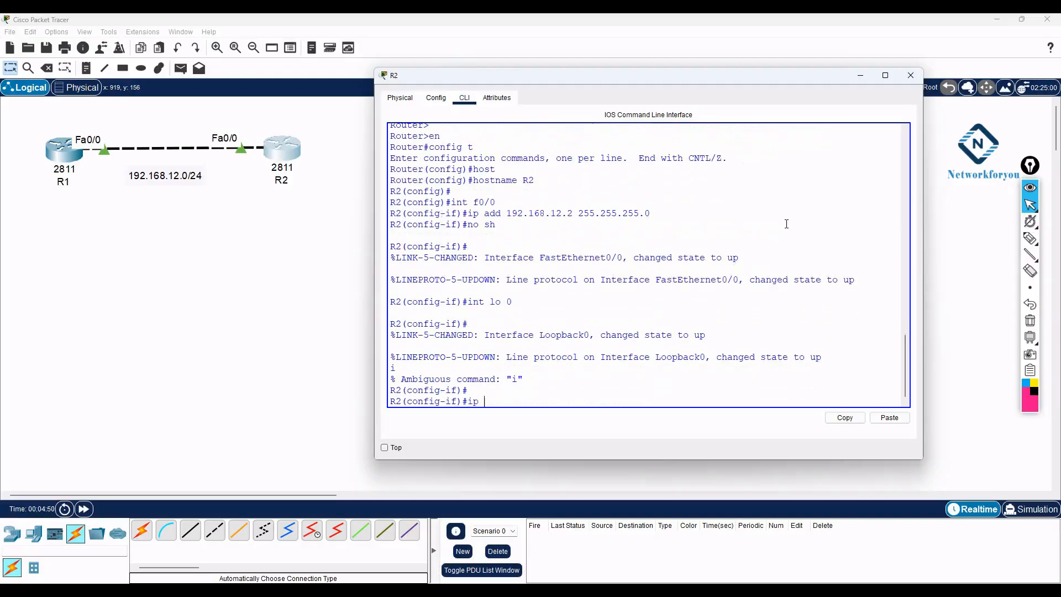
pyautogui.write('add 2.2.2.2 255.0.0.0')
pyautogui.press('Return')
pyautogui.write('exit')
pyautogui.press('Return')
pyautogui.press('Return')
pyautogui.press('Return')
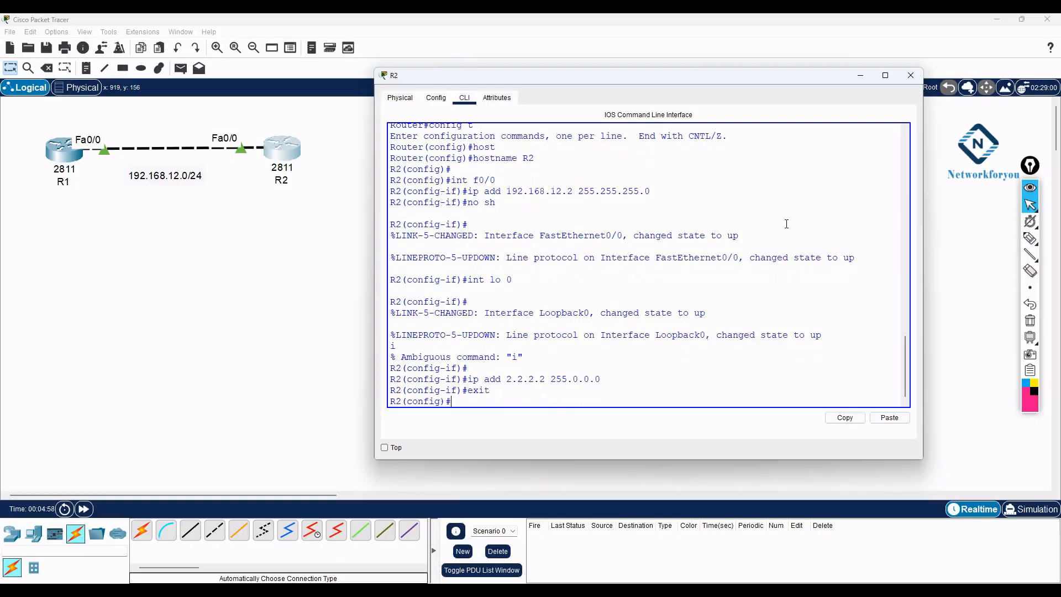
# - Start OSPF process 1 on R2 and enable it on interface f0/0 with ip ospf 1 area 0
pyautogui.write('router ospf 1')
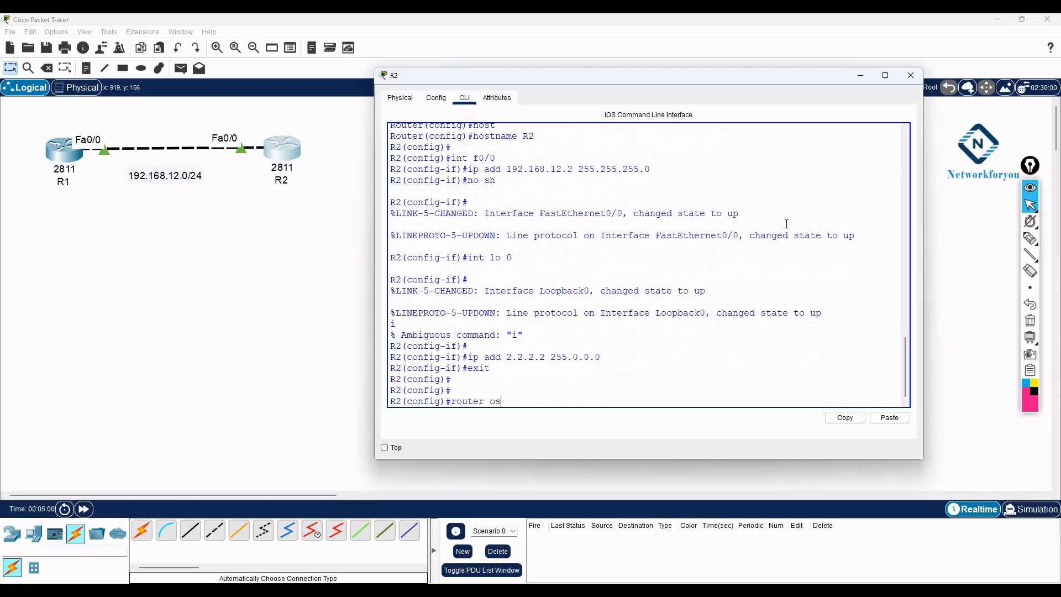
pyautogui.press('Return')
pyautogui.write('int f')
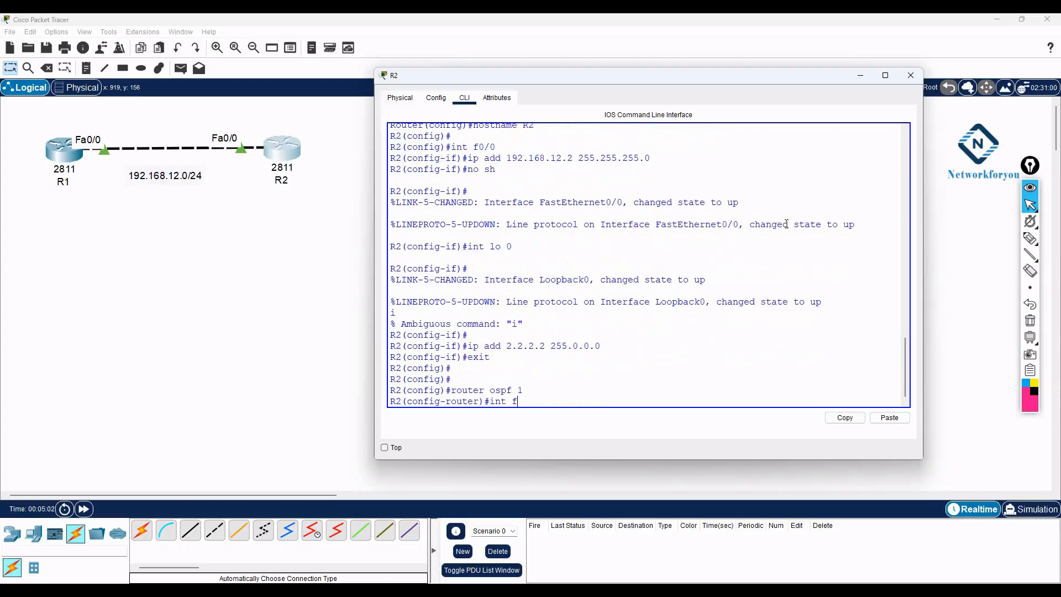
pyautogui.write('0/0')
pyautogui.press('Return')
pyautogui.write('ip')
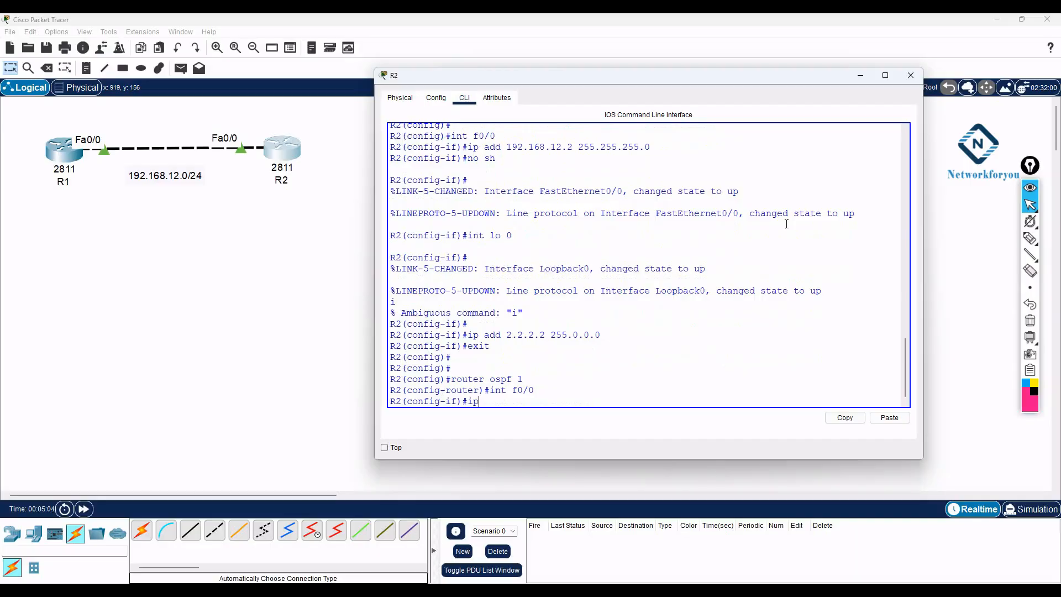
pyautogui.write(' ospf 1 area 0')
pyautogui.press('Return')
# - Enable OSPF process 1 in area 0 on R2's loopback lo 0 and return to privileged EXEC mode
pyautogui.write('int lo 0')
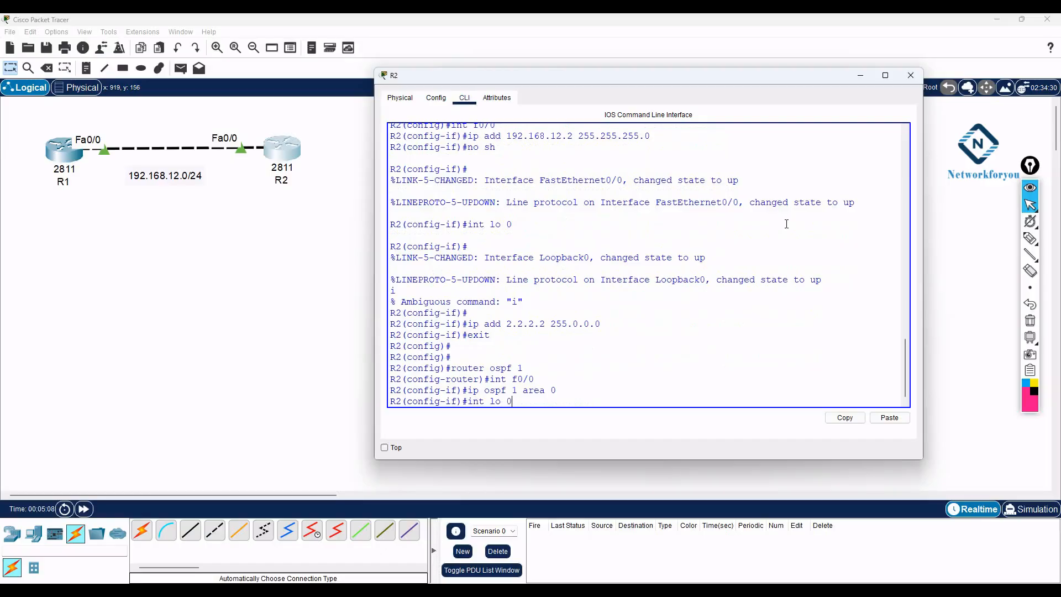
pyautogui.press('Return')
pyautogui.write('ip ospf')
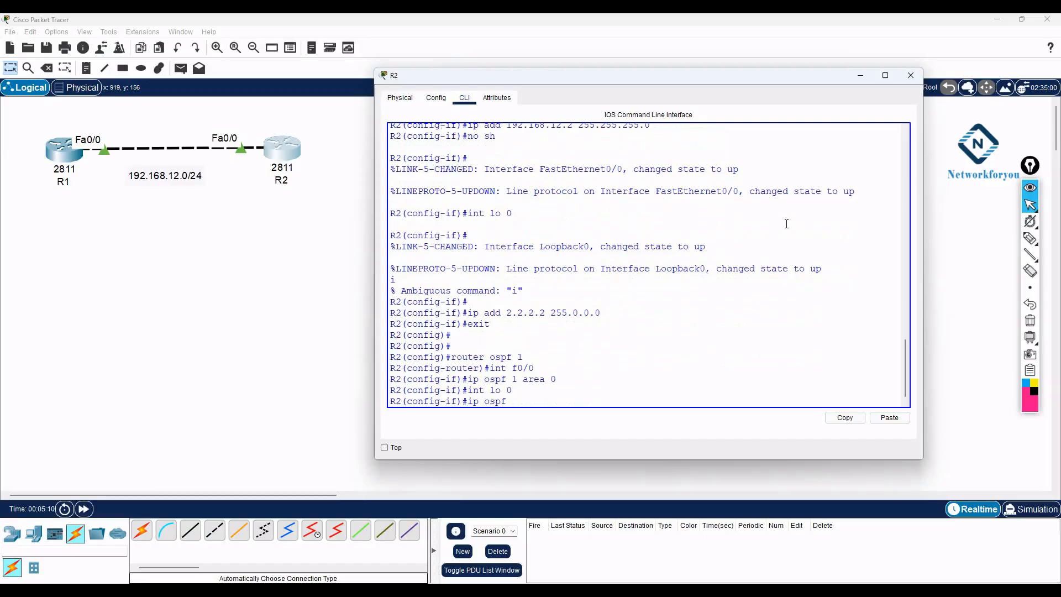
pyautogui.write(' 1 area 0')
pyautogui.press('Return')
pyautogui.write('exit')
pyautogui.press('Return')
pyautogui.press('Return')
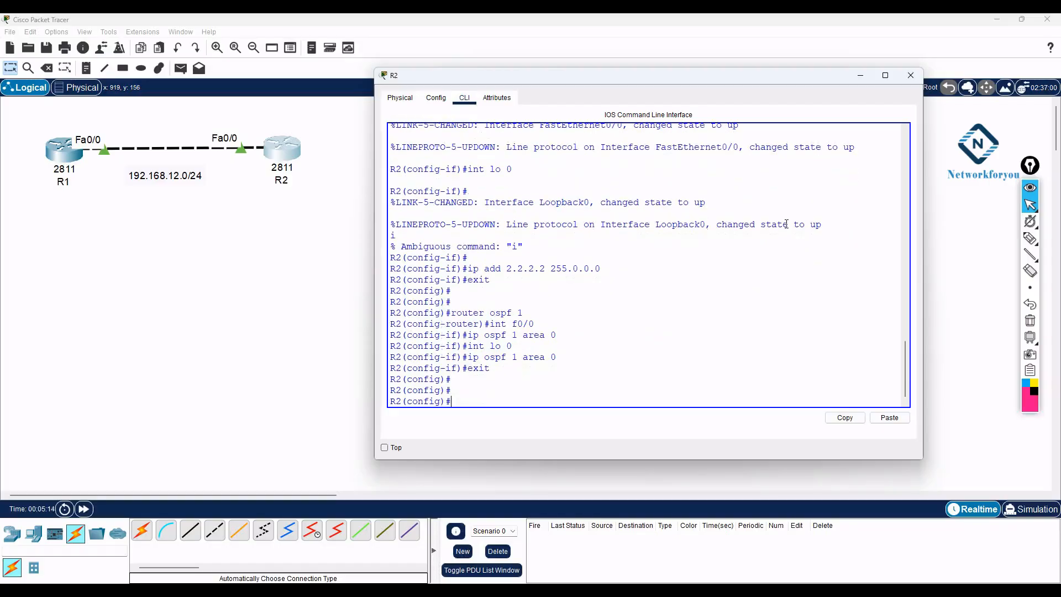
pyautogui.write('exit')
pyautogui.press('Return')
pyautogui.press('Return')
pyautogui.press('Return')
pyautogui.press('Return')
pyautogui.press('Return')
pyautogui.press('Return')
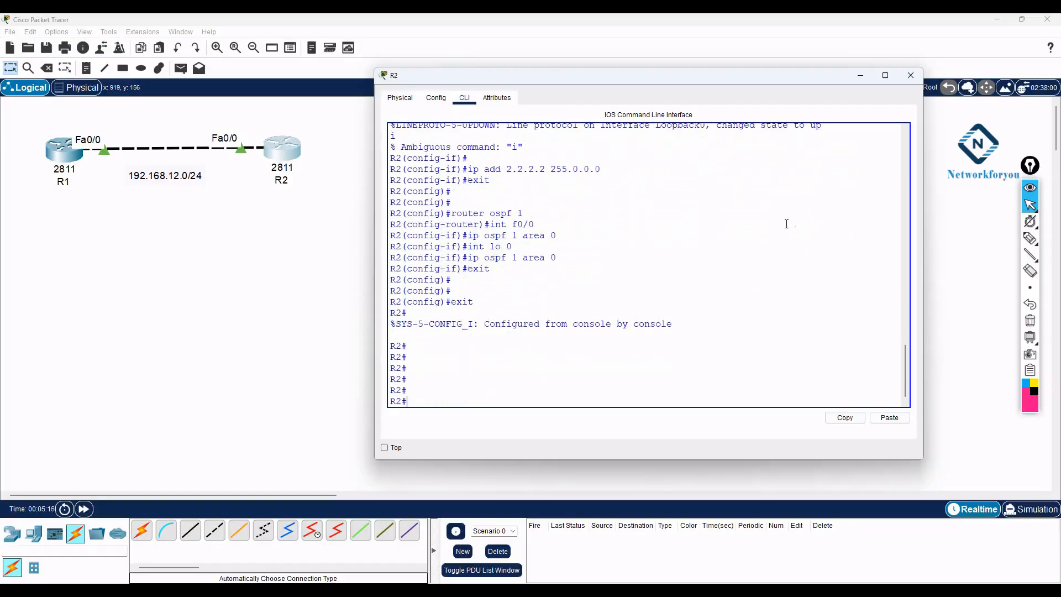
# - Display R2's routing table with sh ip route, examine its entries and run the command again
pyautogui.write('sh ip route')
pyautogui.press('Return')
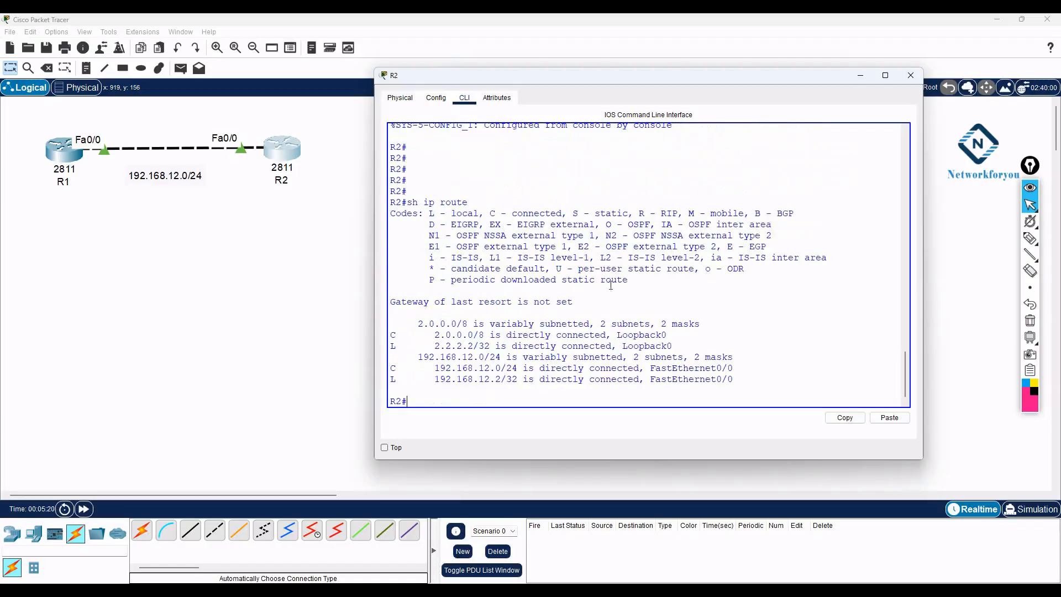
pyautogui.moveTo(731, 389); pyautogui.dragTo(380, 303)
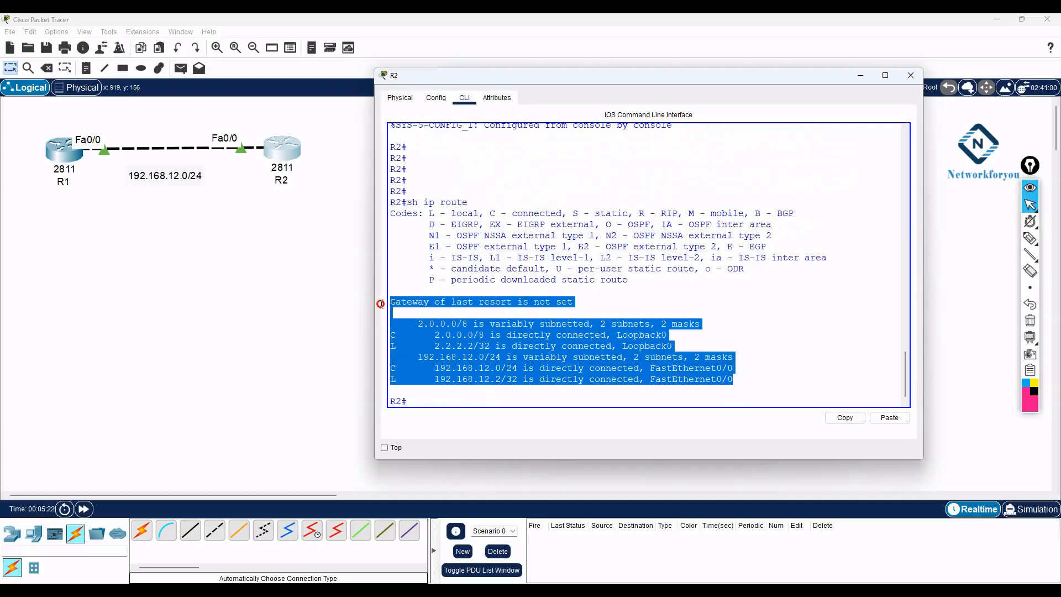
pyautogui.click(672, 293)
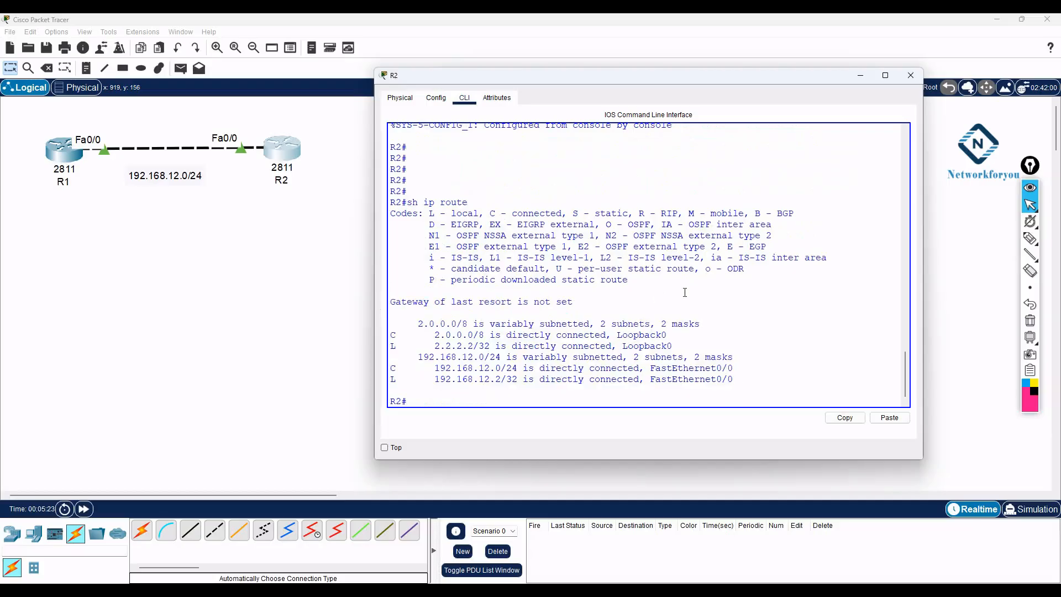
pyautogui.press('Return')
pyautogui.press('Return')
pyautogui.press('Return')
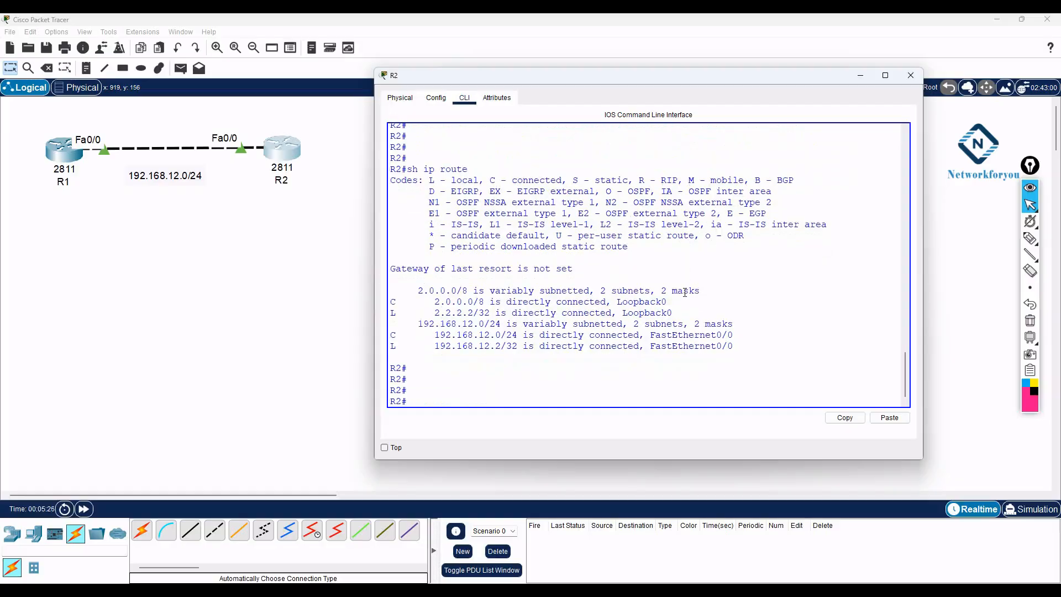
pyautogui.write('sh ip route')
pyautogui.scroll(1, 685, 293)
# - Query R2's OSPF routes with sh ip route ospf and recheck the full table with sh ip route
pyautogui.write('sh ip route ')
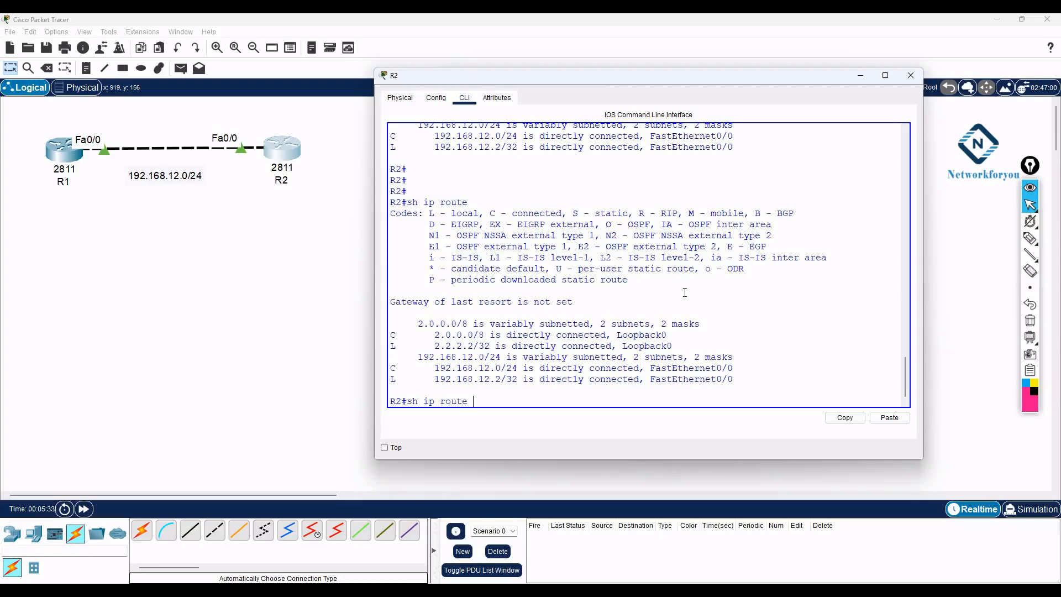
pyautogui.write('osp')
pyautogui.press('Tab')
pyautogui.press('Return')
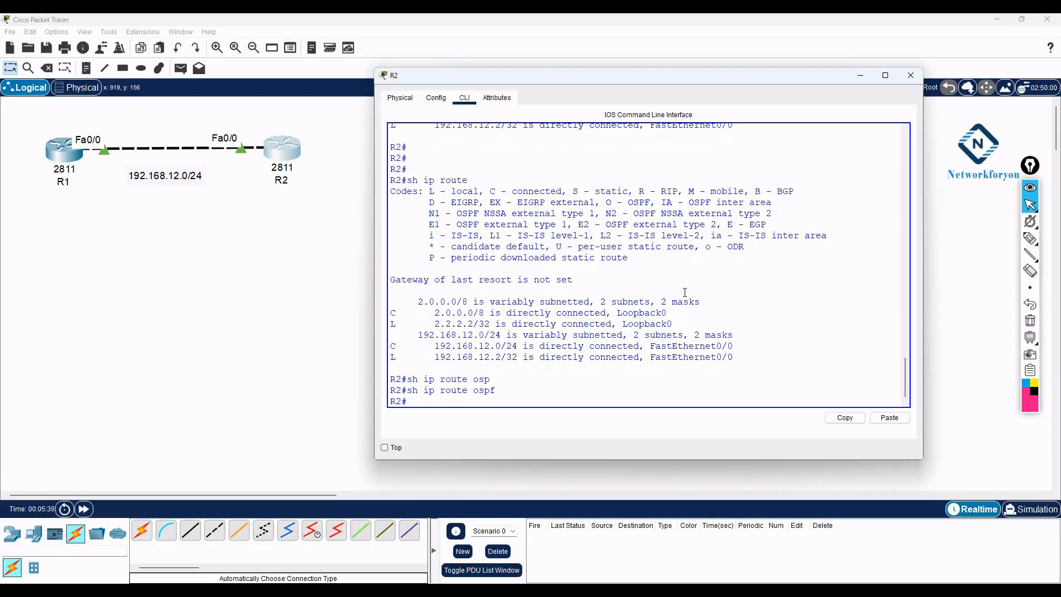
pyautogui.write('sh ip route')
pyautogui.press('Return')
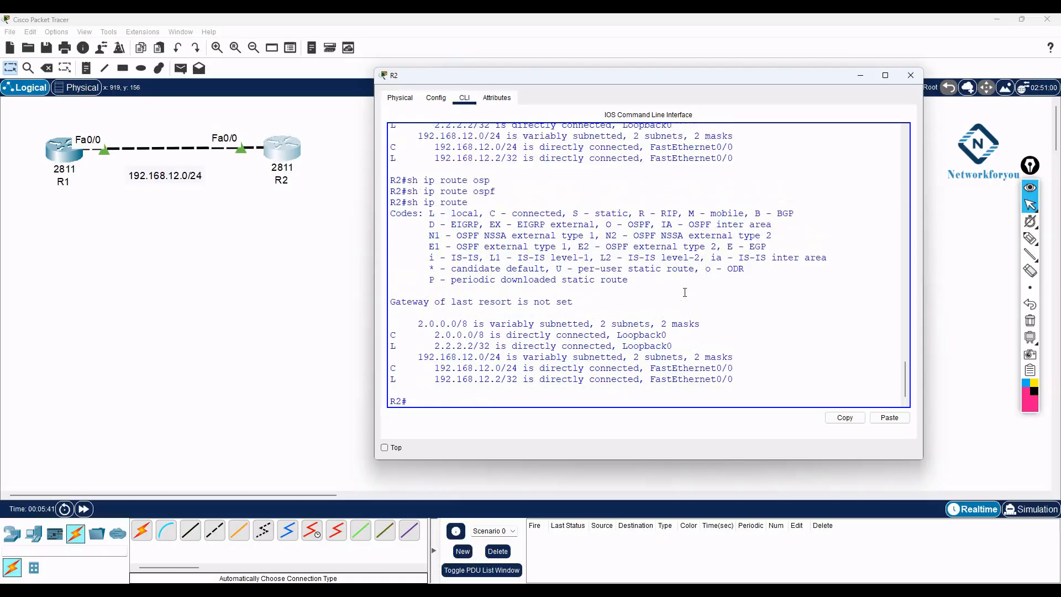
pyautogui.press('Return')
pyautogui.press('Return')
pyautogui.press('Return')
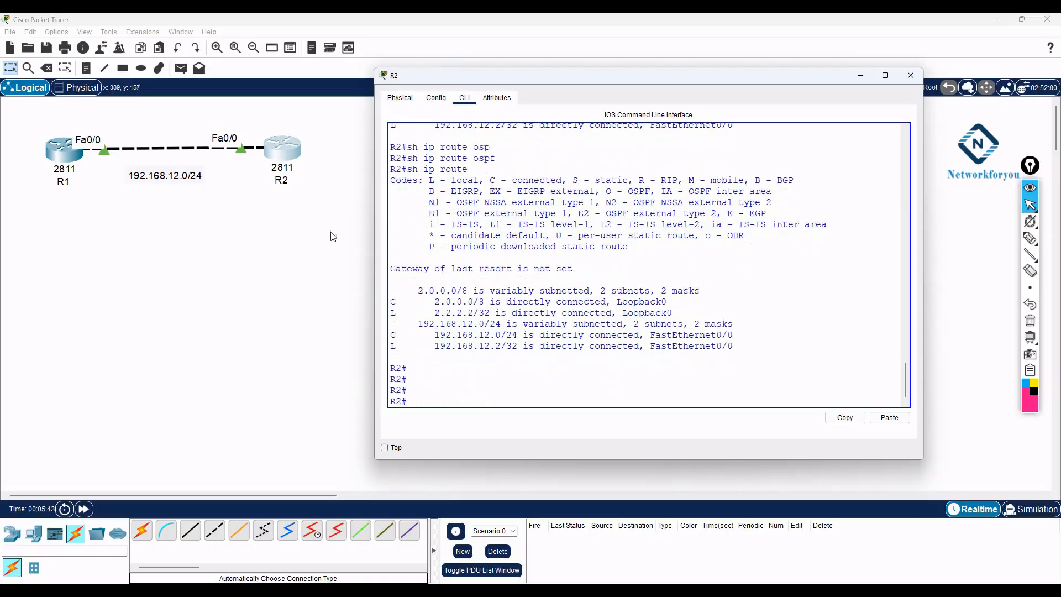
# - Open R1's command line and examine the OSPF adjacency message for its neighbor on FastEthernet0/0
pyautogui.click(62, 155)
pyautogui.click(585, 280)
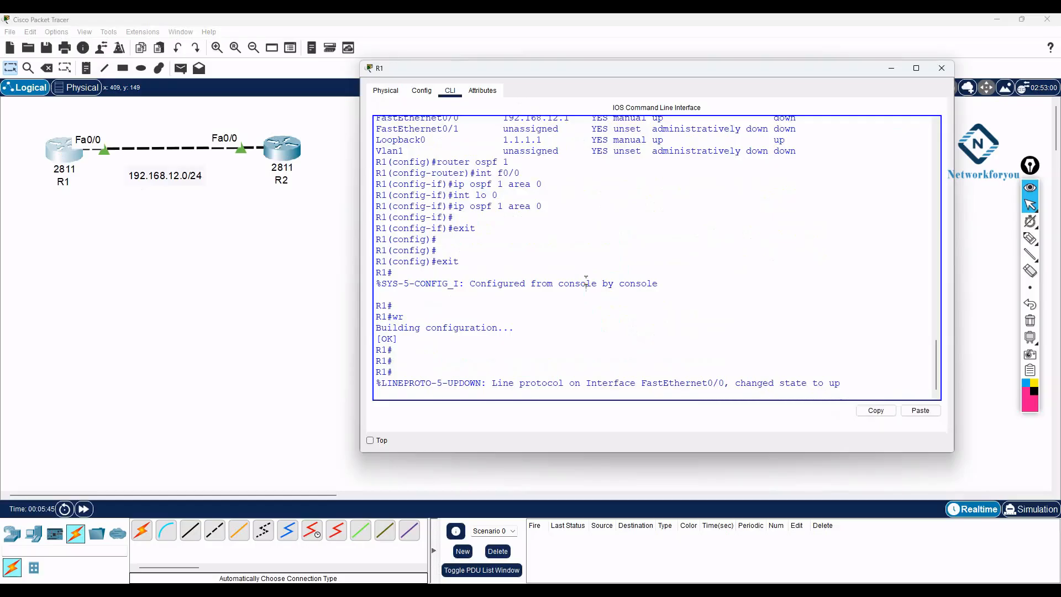
pyautogui.press('Return')
pyautogui.press('Return')
pyautogui.press('Return')
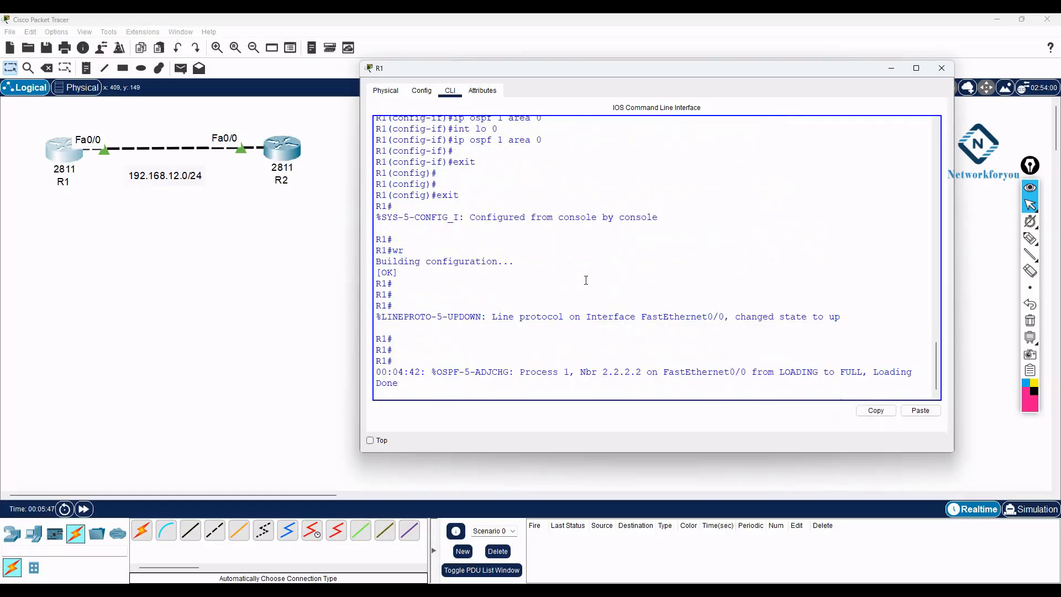
pyautogui.moveTo(376, 372); pyautogui.dragTo(907, 373)
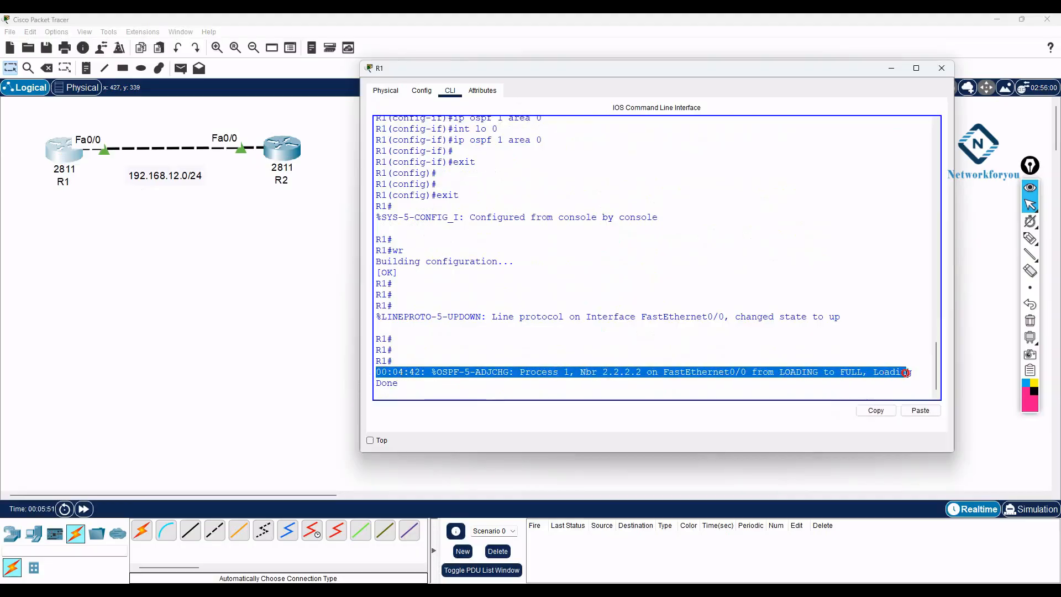
pyautogui.click(906, 373)
pyautogui.press('Return')
pyautogui.press('Return')
pyautogui.press('Return')
pyautogui.press('Return')
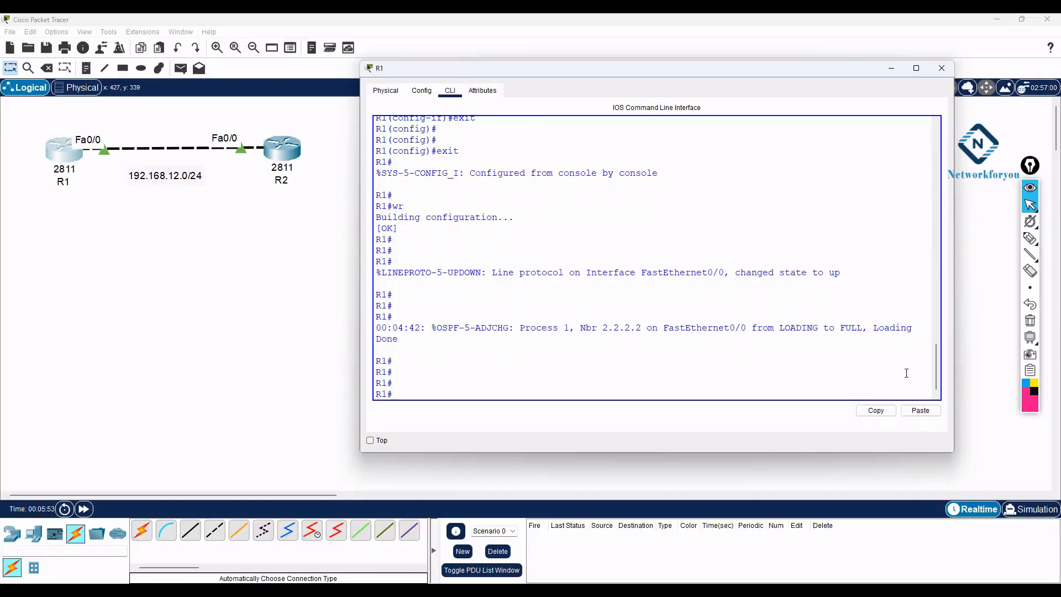
# - Display R1's routing table with sh ip route and examine the OSPF entry's code, next hop, distance, metric, age and exit interface
pyautogui.write('sh ip route')
pyautogui.press('Return')
pyautogui.press('Return')
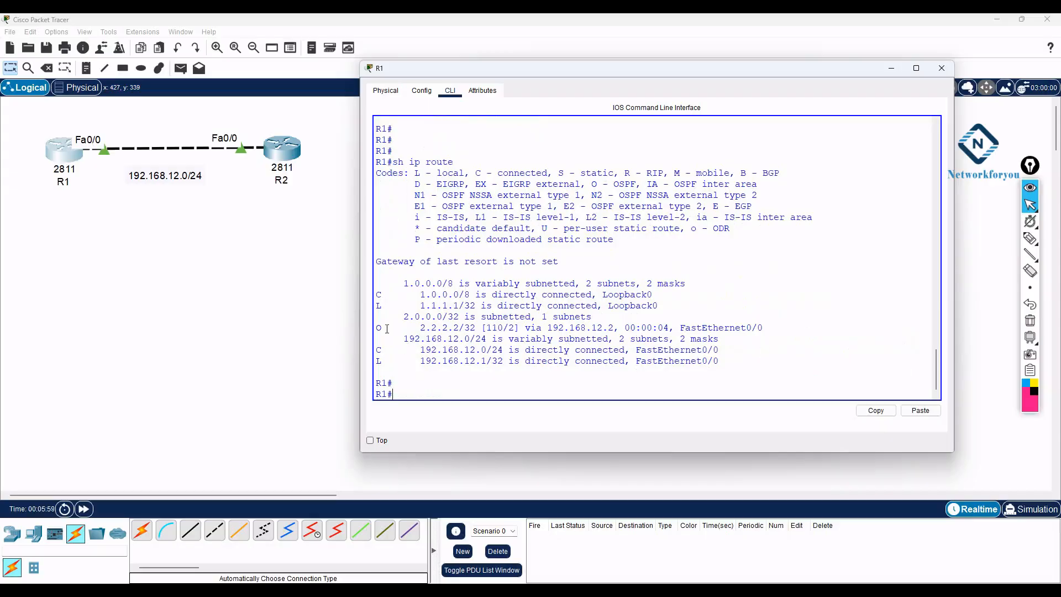
pyautogui.moveTo(388, 328); pyautogui.dragTo(376, 328)
pyautogui.moveTo(593, 184); pyautogui.dragTo(638, 182)
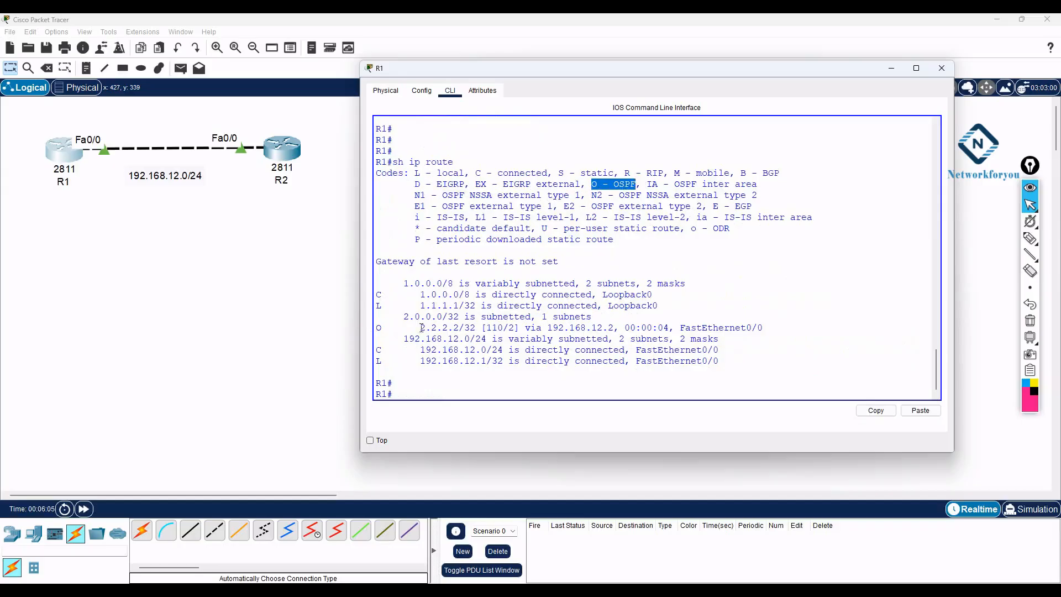
pyautogui.moveTo(602, 317)
pyautogui.mouseDown()
pyautogui.moveTo(420, 328)
pyautogui.moveTo(607, 328)
pyautogui.mouseUp()
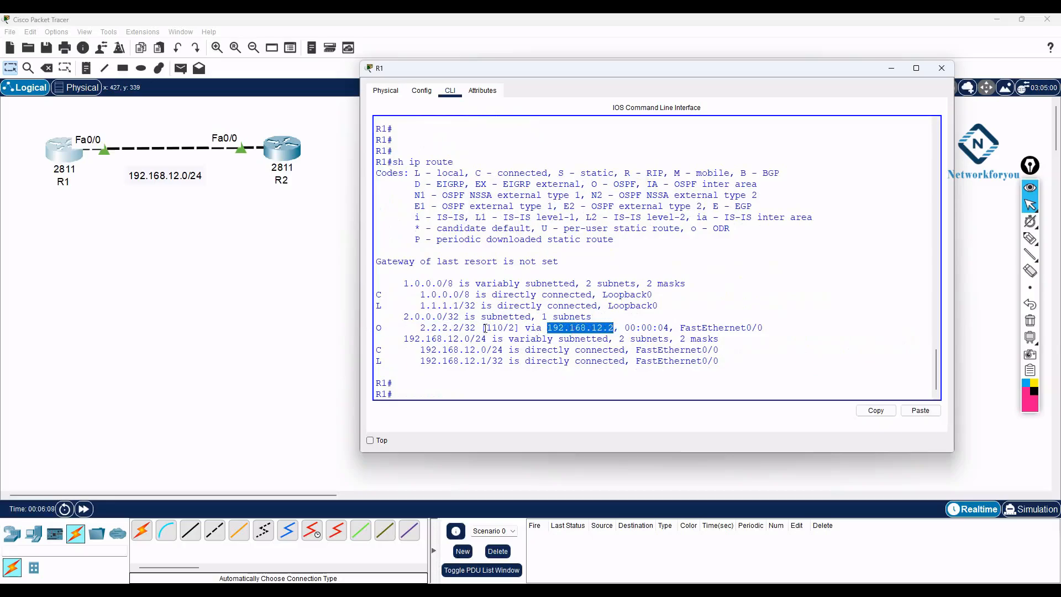
pyautogui.click(608, 328)
pyautogui.doubleClick(498, 328)
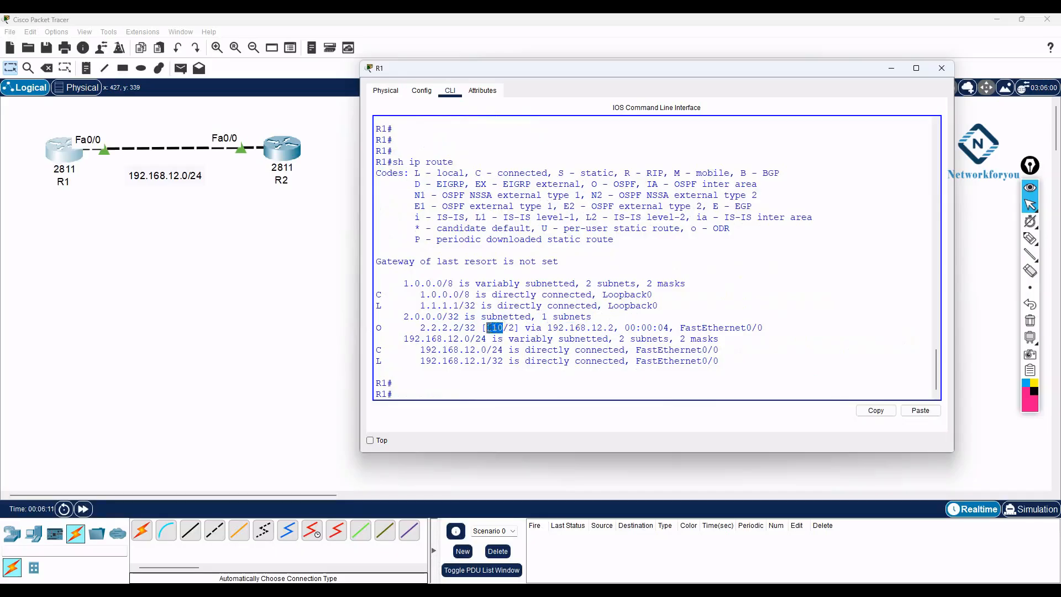
pyautogui.doubleClick(510, 328)
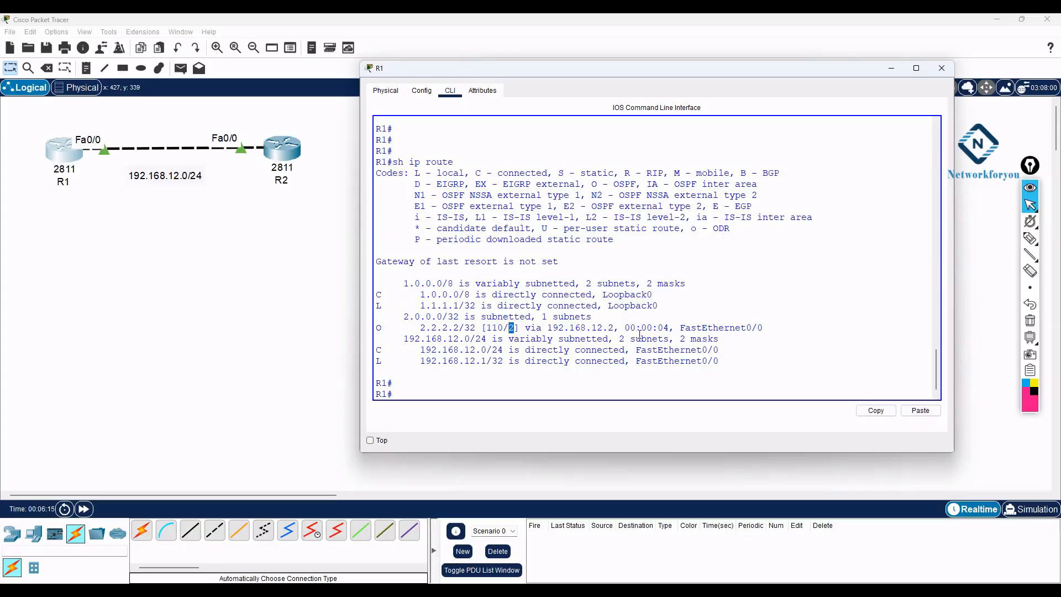
pyautogui.moveTo(625, 328); pyautogui.dragTo(764, 328)
pyautogui.click(778, 344)
# - List only R1's OSPF routes with sh ip route ospf and examine the entry for R2's loopback
pyautogui.write('sh ip ')
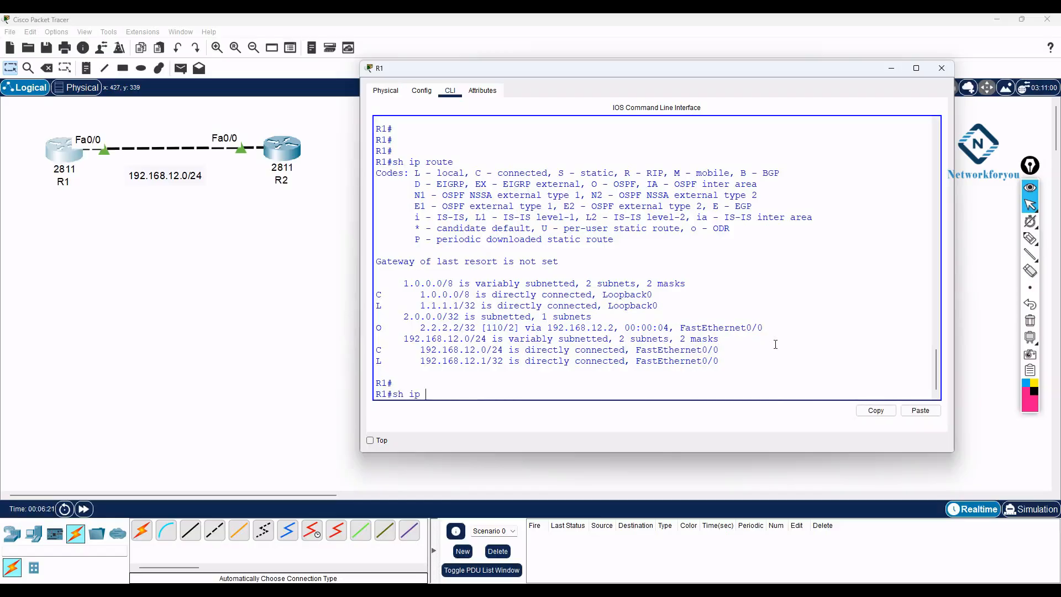
pyautogui.write('route osp')
pyautogui.press('Tab')
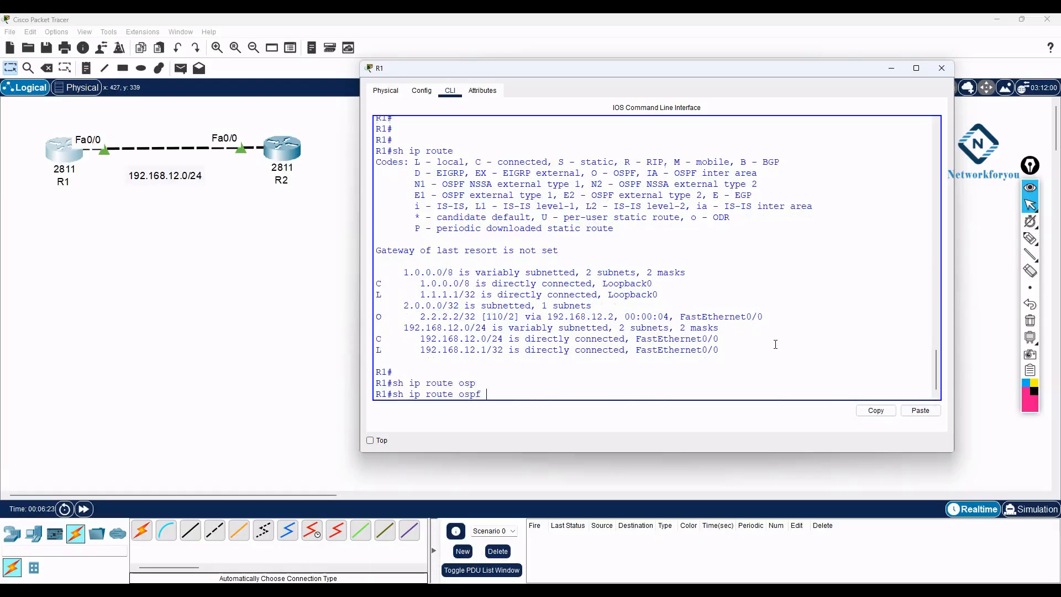
pyautogui.press('Return')
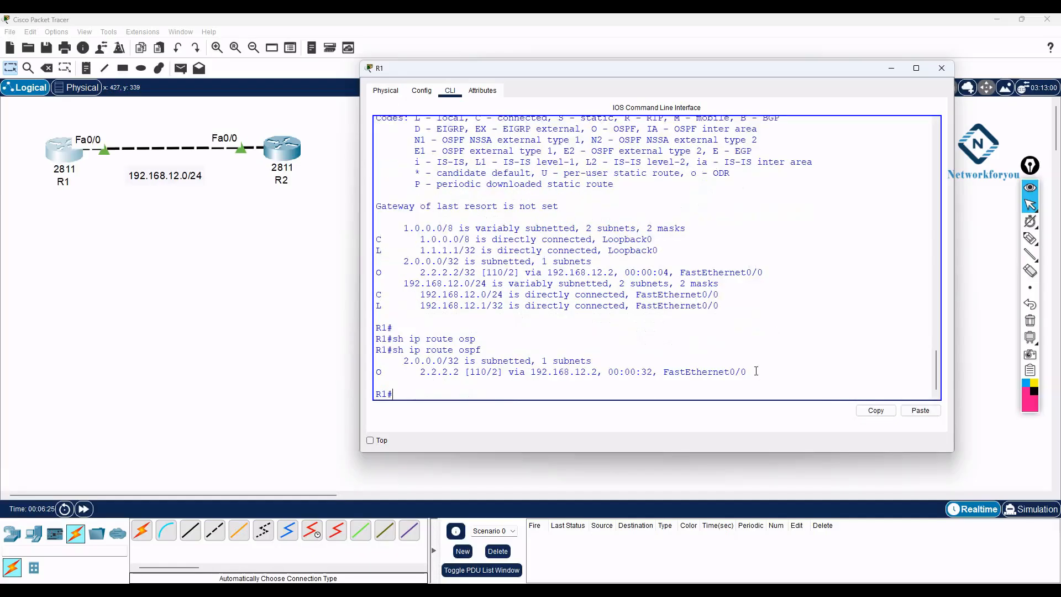
pyautogui.moveTo(756, 371); pyautogui.dragTo(377, 374)
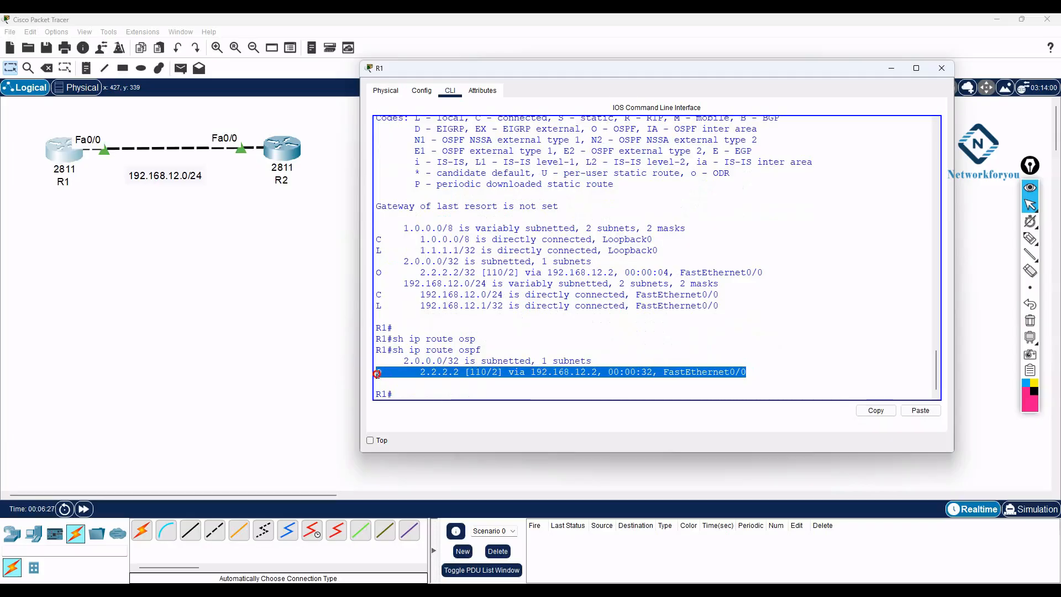
pyautogui.click(412, 386)
# - Ping R2's loopback address 2.2.2.2 from R1
pyautogui.write('ping')
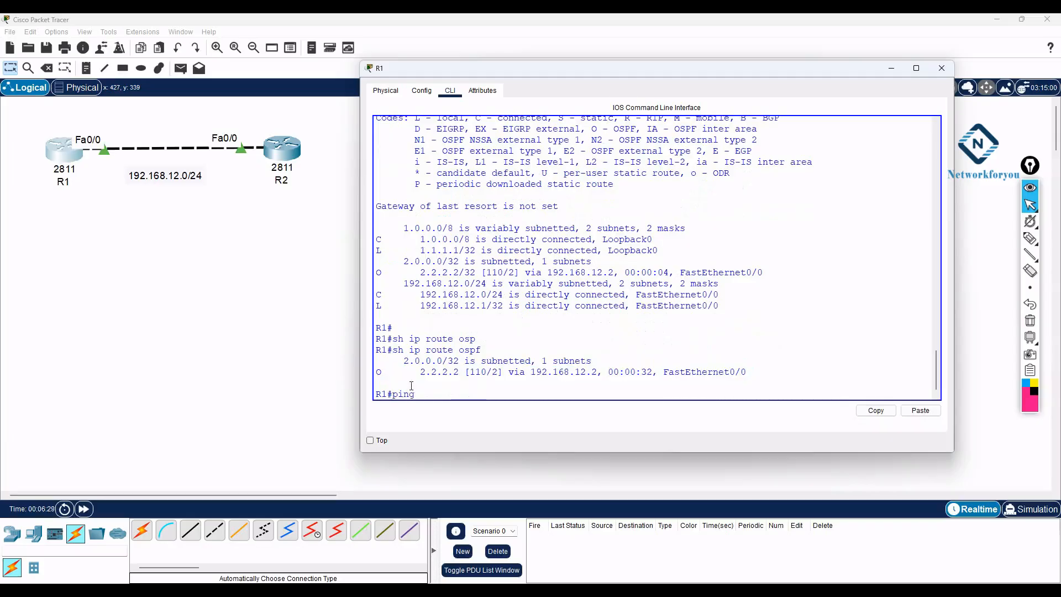
pyautogui.write(' 2.2.2.2')
pyautogui.press('Return')
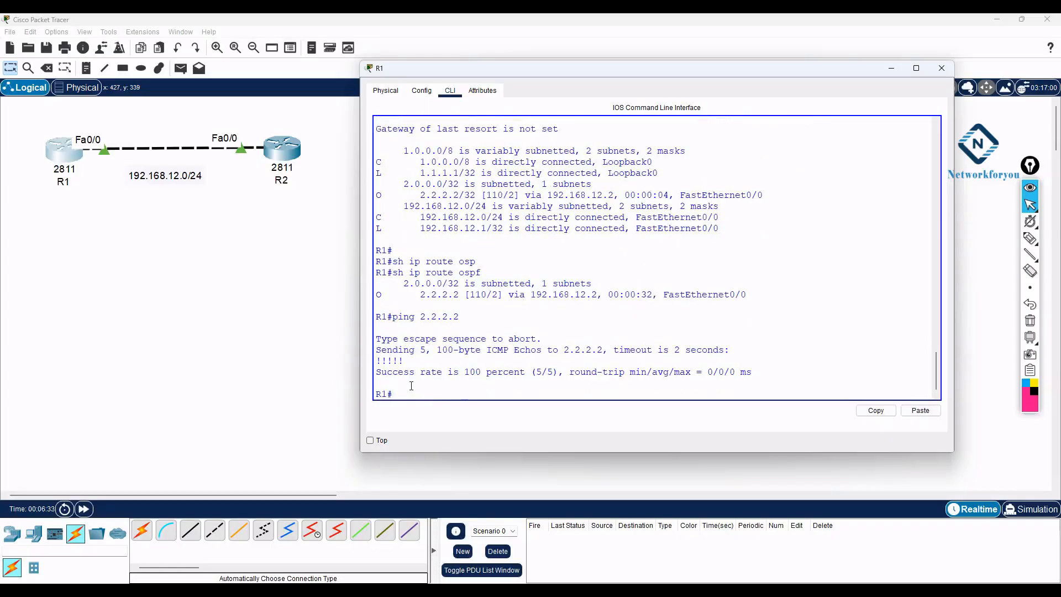
# - Display R1's OSPF neighbors with sh ip ospf neighbor and examine the neighbor entry
pyautogui.write('sh ip os')
pyautogui.press('Tab')
pyautogui.write('ne')
pyautogui.press('Tab')
pyautogui.press('Return')
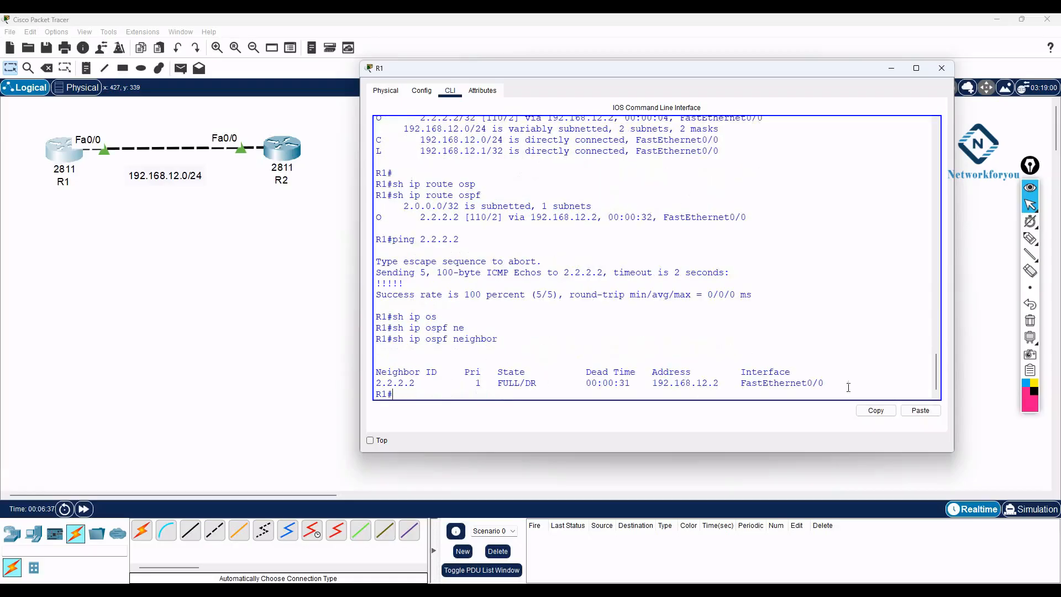
pyautogui.moveTo(848, 387); pyautogui.dragTo(345, 381)
pyautogui.click(661, 343)
# - Display R1's link-state database with sh ip ospf database and examine the Router and Net Link States sections for area 0
pyautogui.write('sh ip os')
pyautogui.press('Tab')
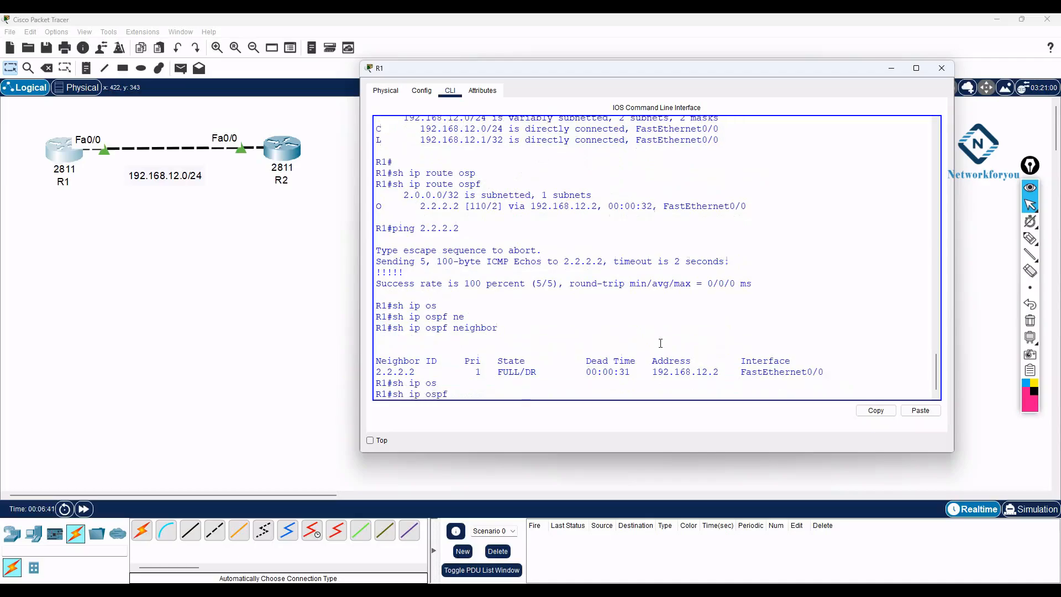
pyautogui.write('d')
pyautogui.press('Tab')
pyautogui.press('Return')
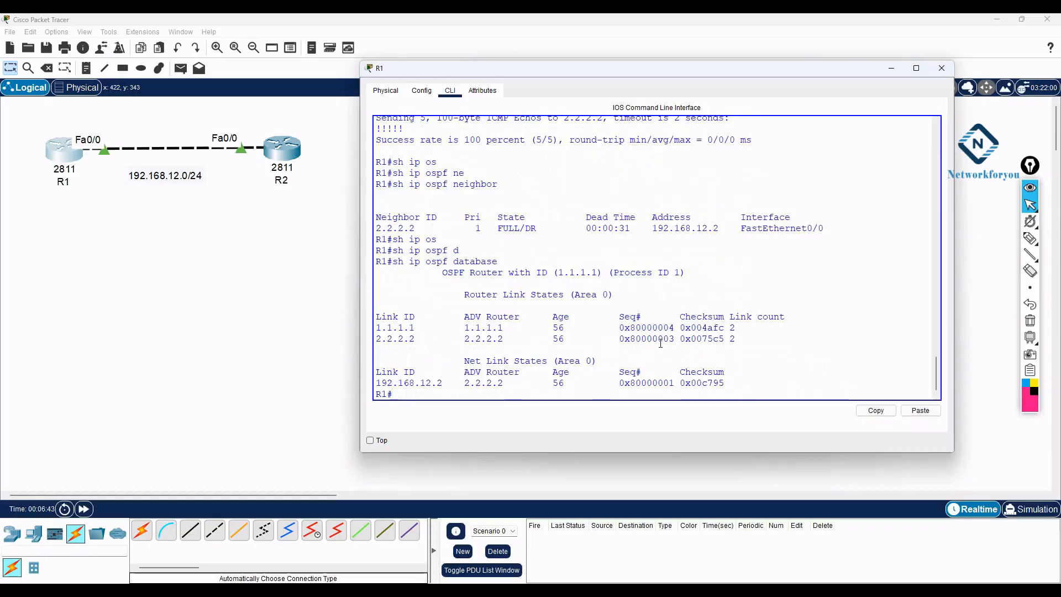
pyautogui.press('Return')
pyautogui.press('Return')
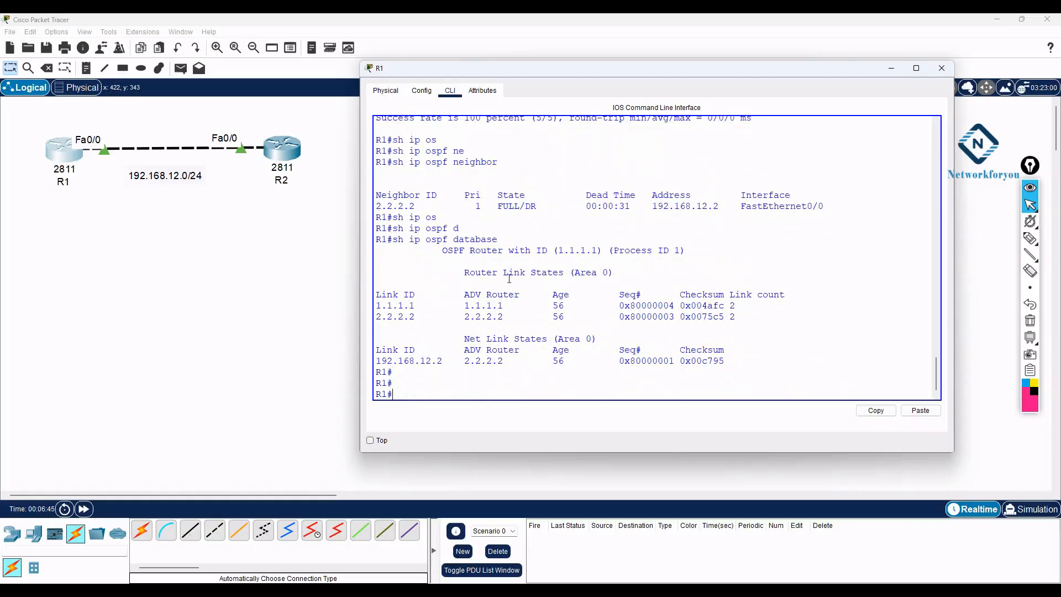
pyautogui.moveTo(464, 273); pyautogui.dragTo(754, 321)
pyautogui.moveTo(459, 340); pyautogui.dragTo(794, 356)
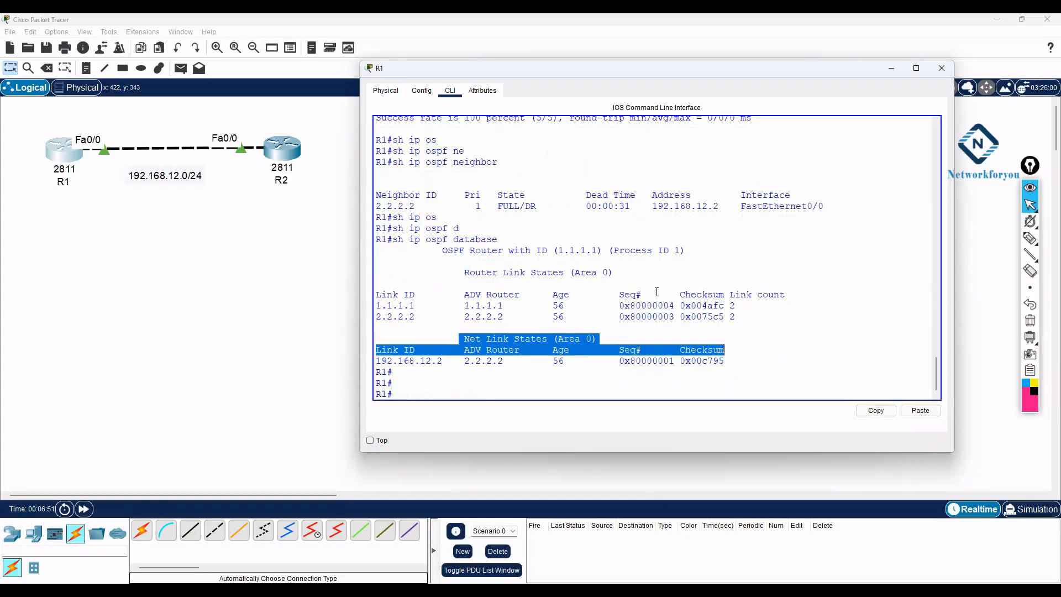